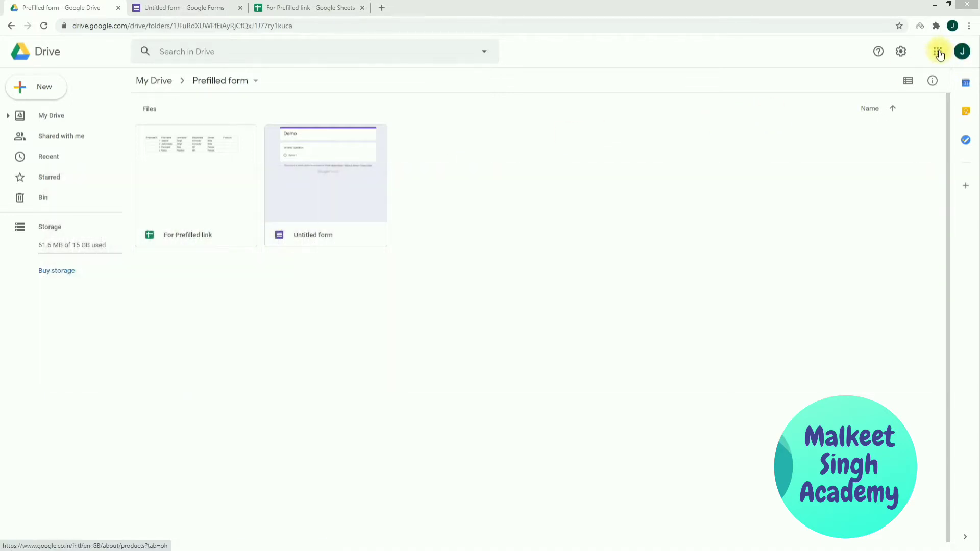
- Go to My Drive and open the Prefilled form folder to see the two files it holds
click(939, 54)
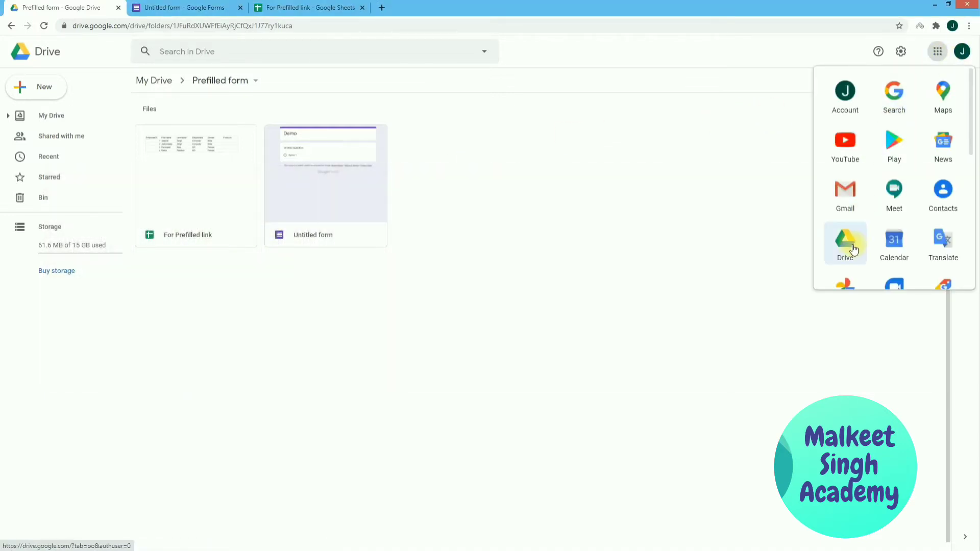
click(831, 244)
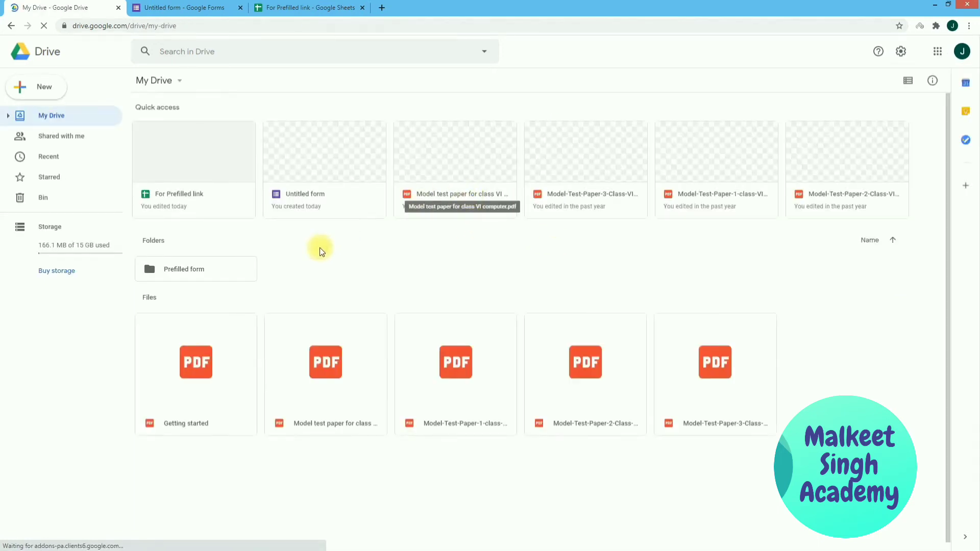
double_click(204, 264)
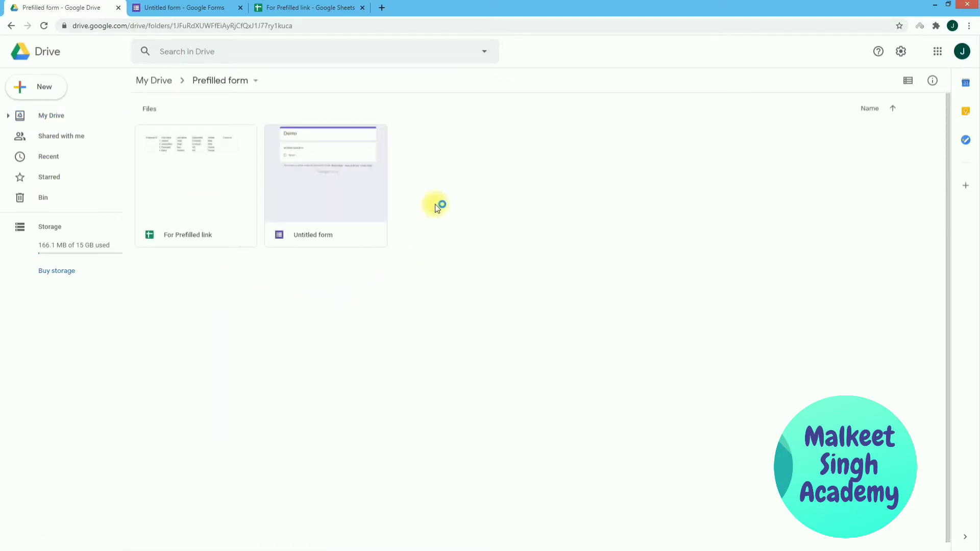
drag(461, 183, 204, 215)
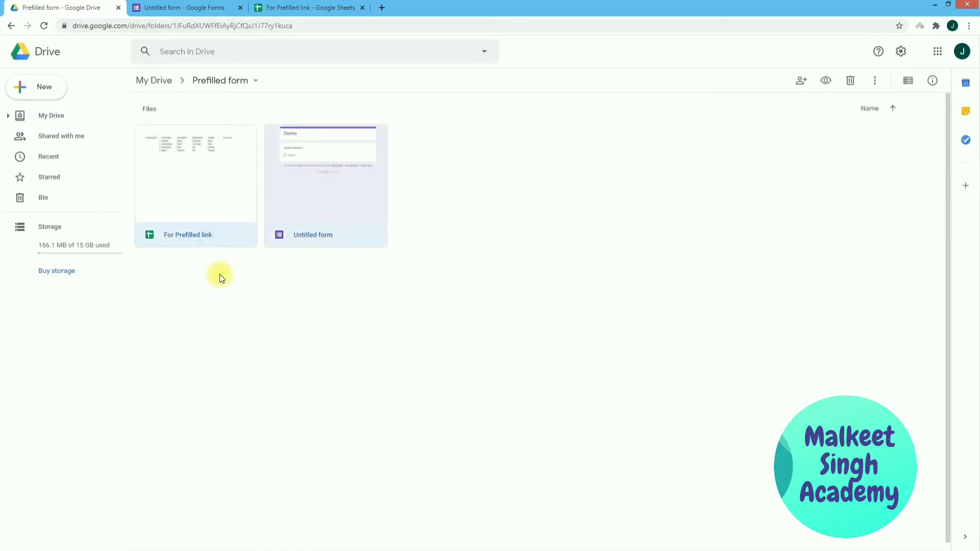
click(231, 304)
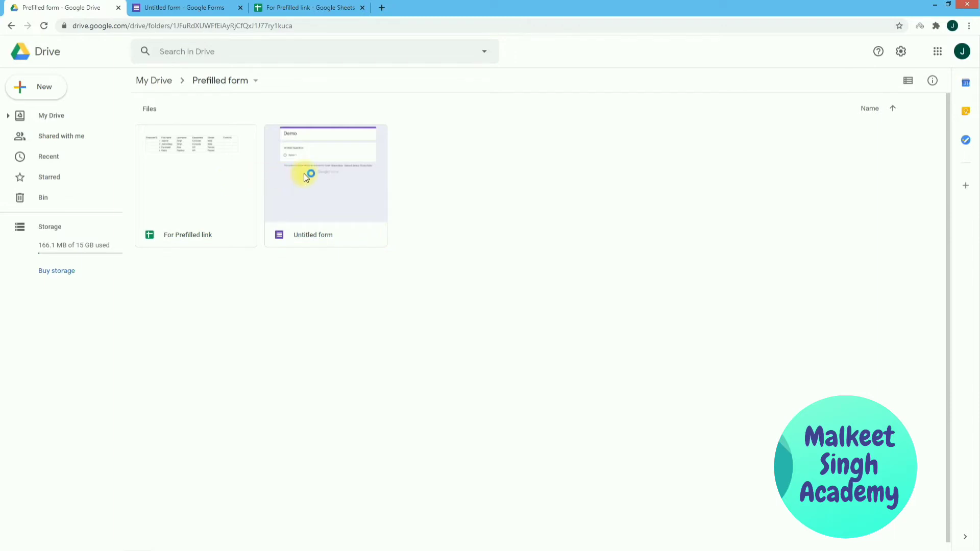
- Open the For Prefilled link spreadsheet and go through its column headers from First Name to FormLink
double_click(173, 167)
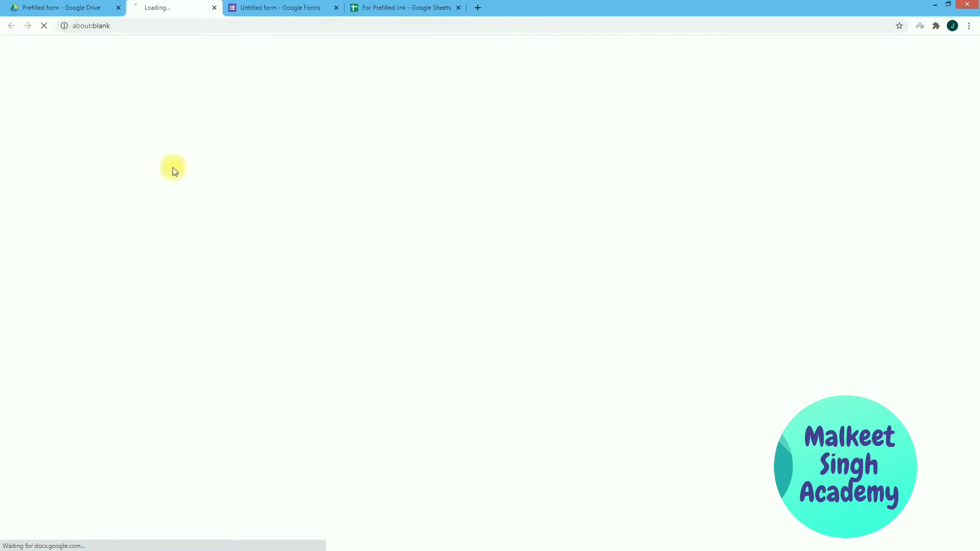
click(484, 7)
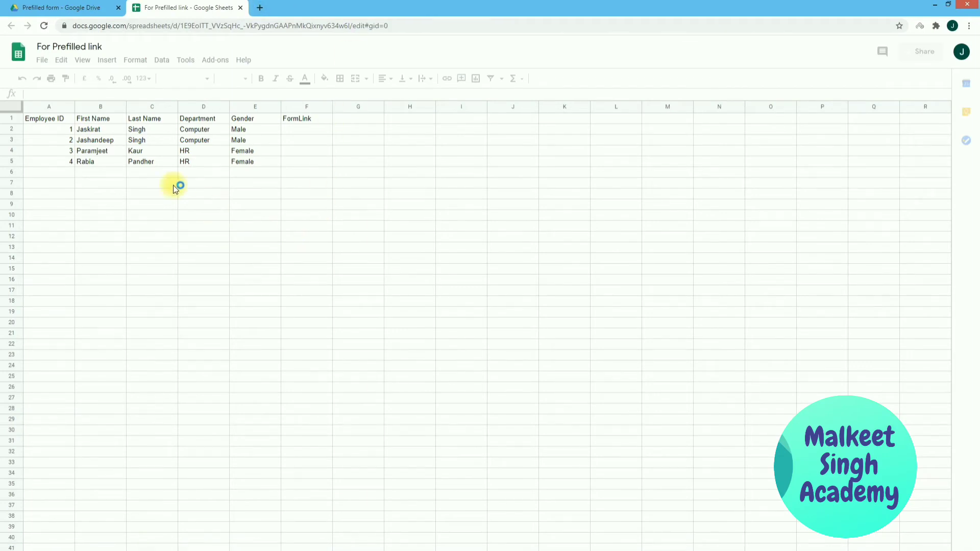
click(88, 120)
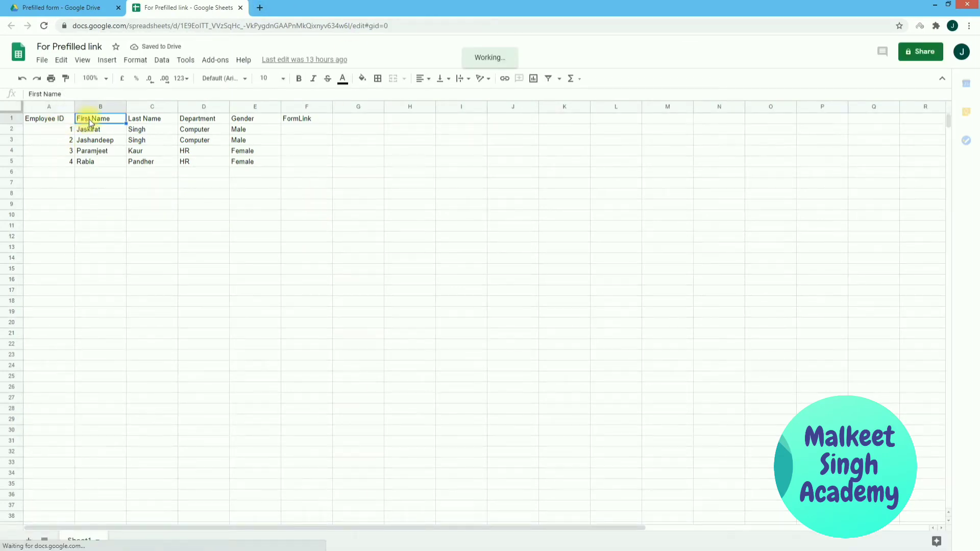
click(147, 120)
click(204, 118)
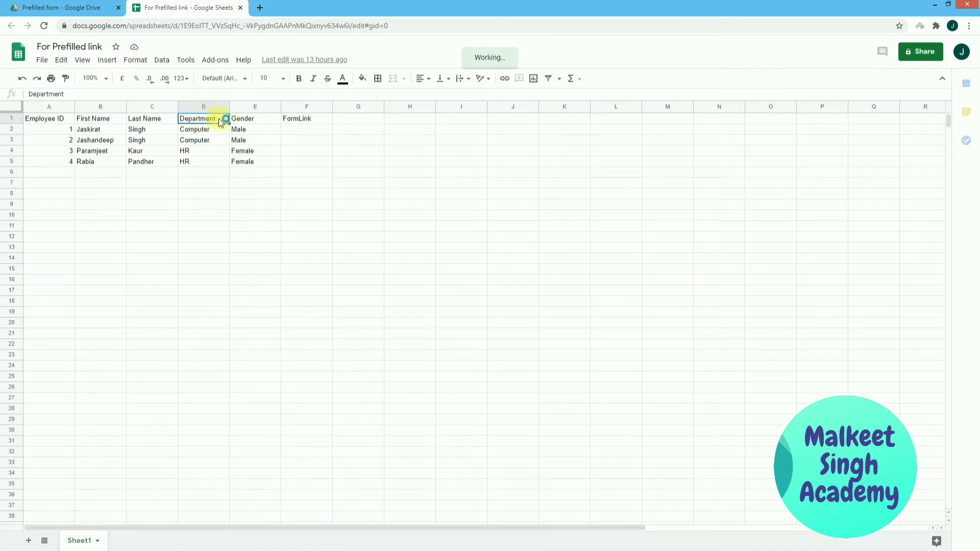
click(256, 108)
click(316, 119)
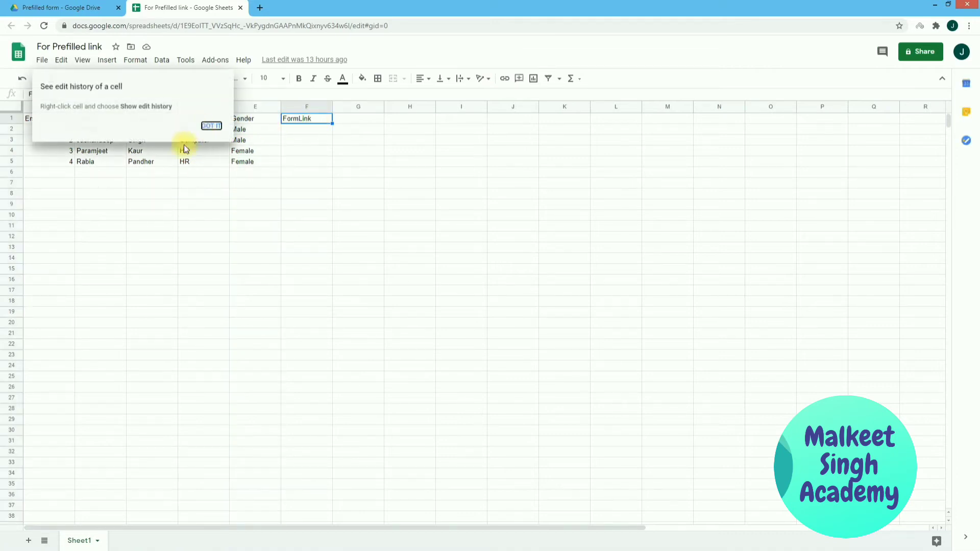
- Return to the Drive folder, open Untitled form for editing and display its theme options
click(66, 8)
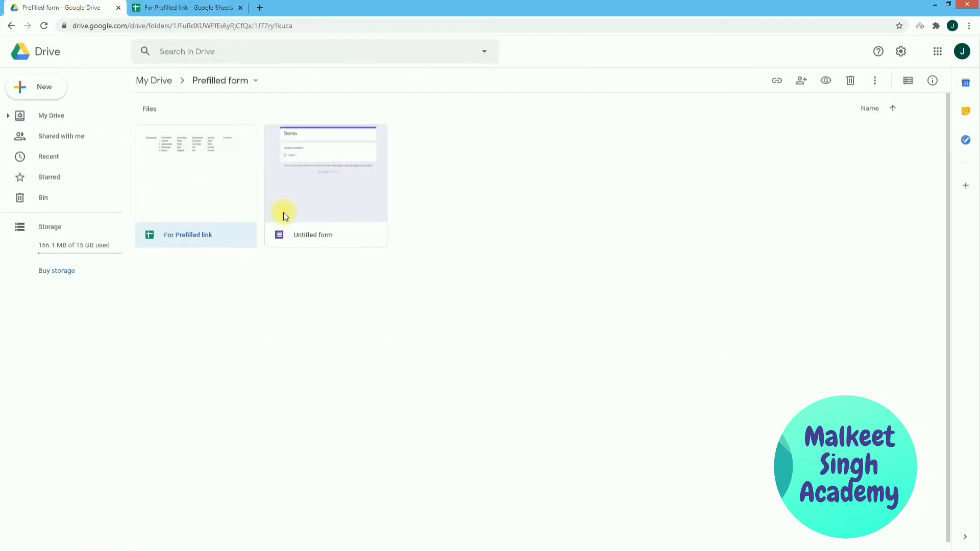
click(332, 180)
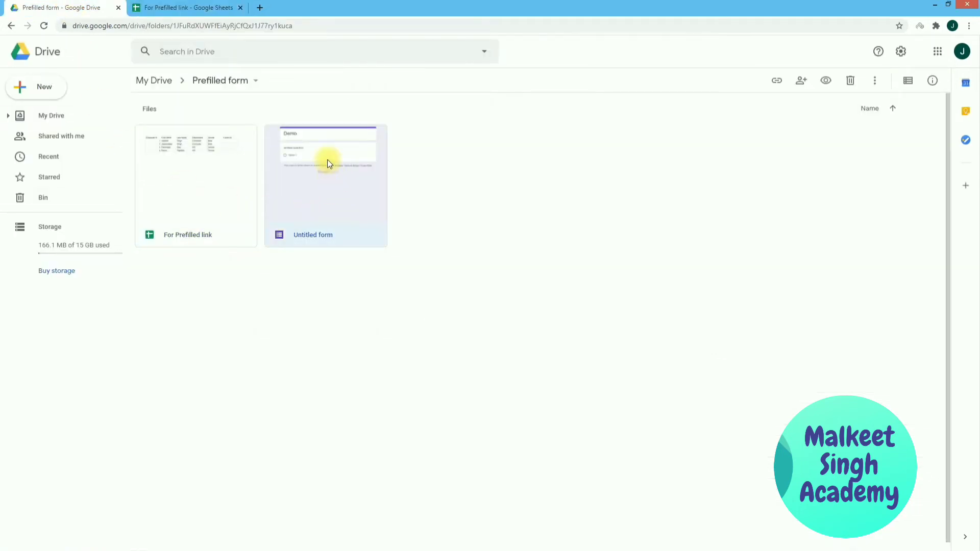
double_click(326, 163)
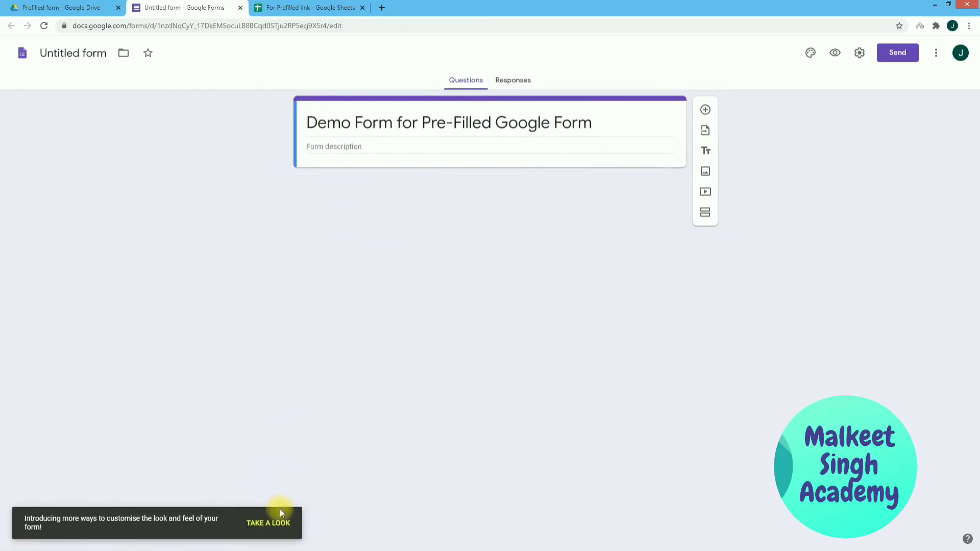
click(279, 523)
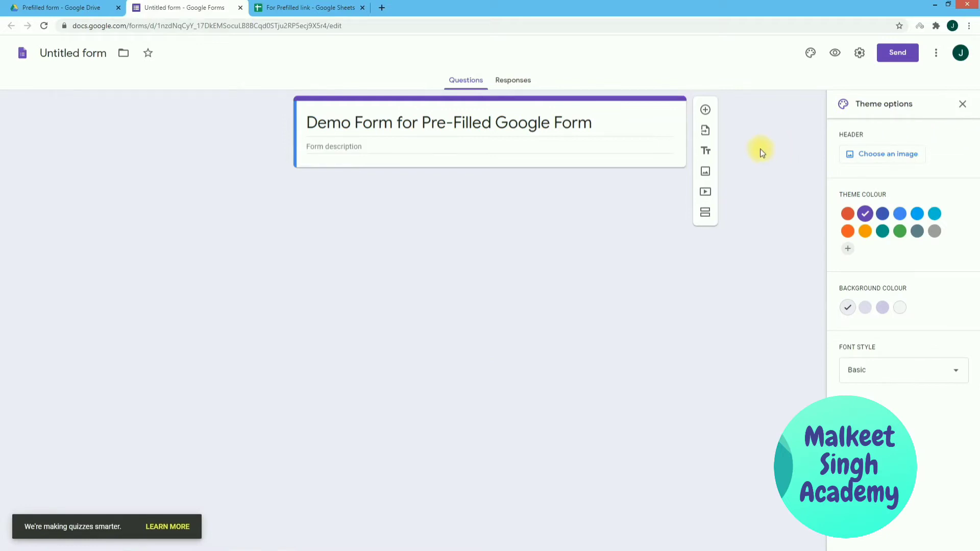
- Add a short-answer question to the form titled Employee ID, matching the spreadsheet's first column header
click(705, 111)
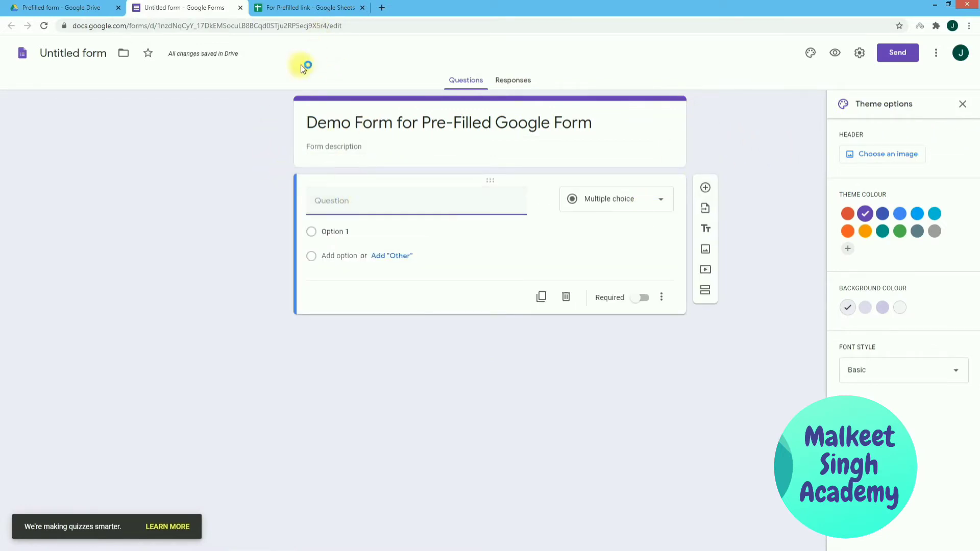
click(303, 6)
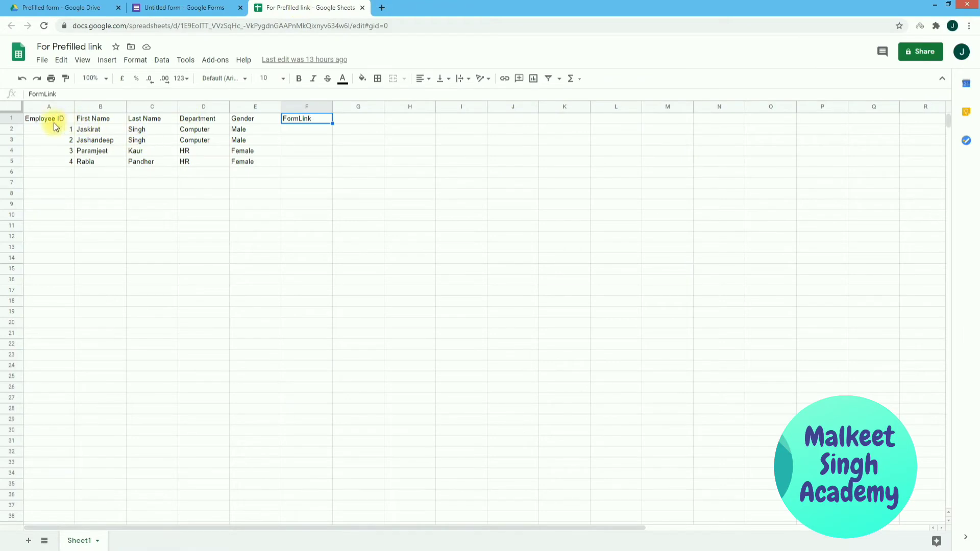
click(53, 123)
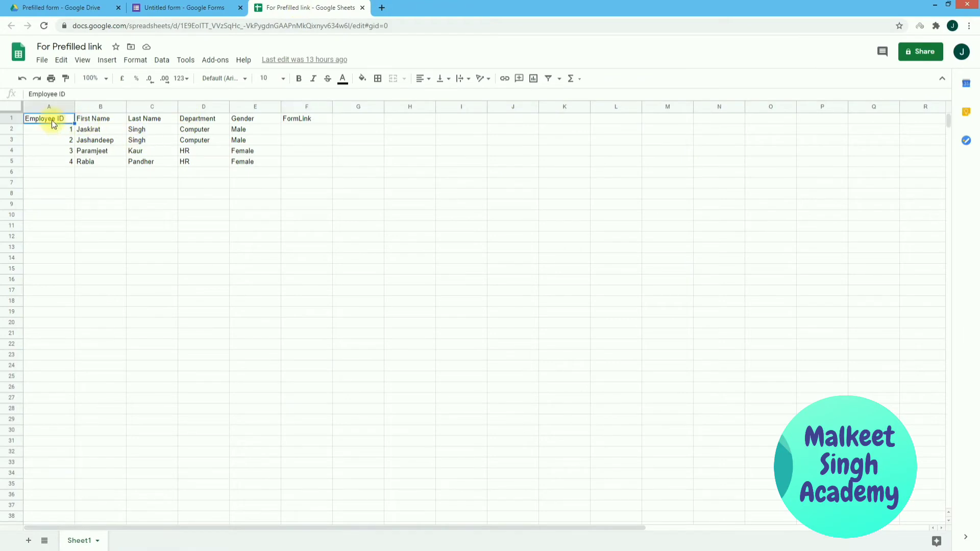
click(154, 8)
text(Employee ID)
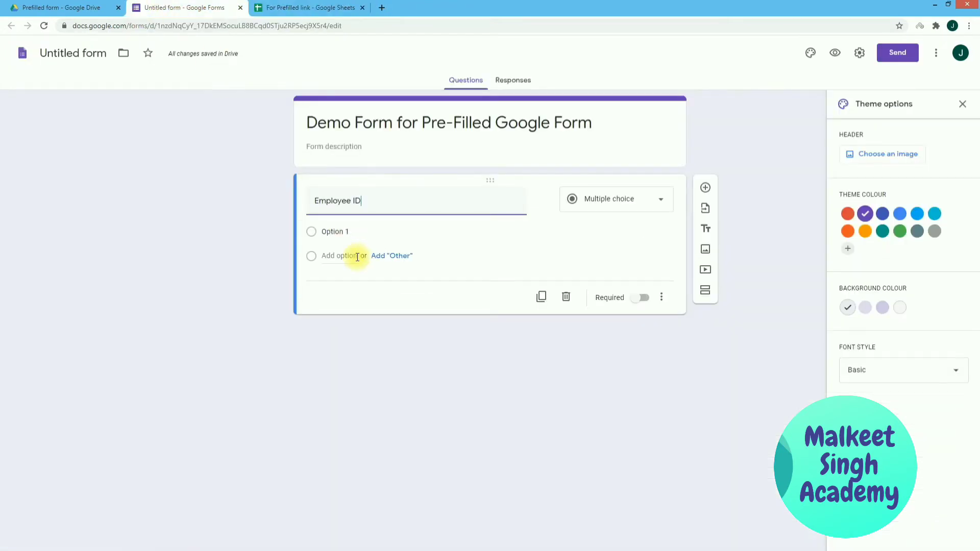
click(588, 209)
click(587, 199)
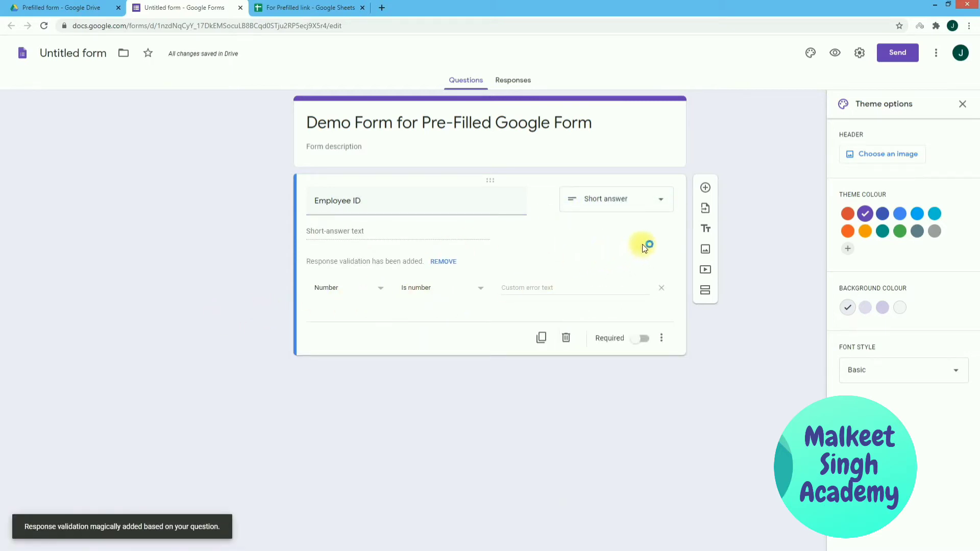
- Add a question below Employee ID and title it First Name, copied from the spreadsheet header
click(706, 188)
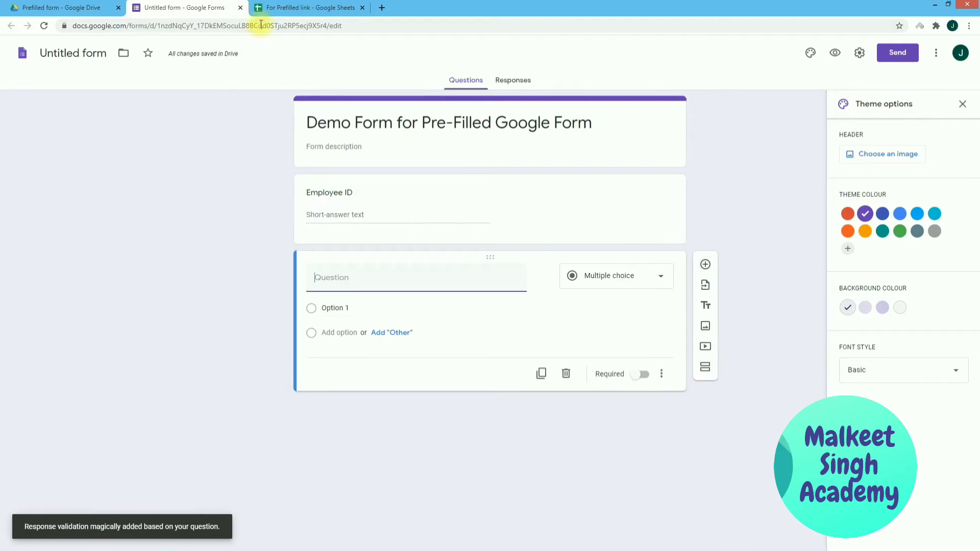
click(298, 6)
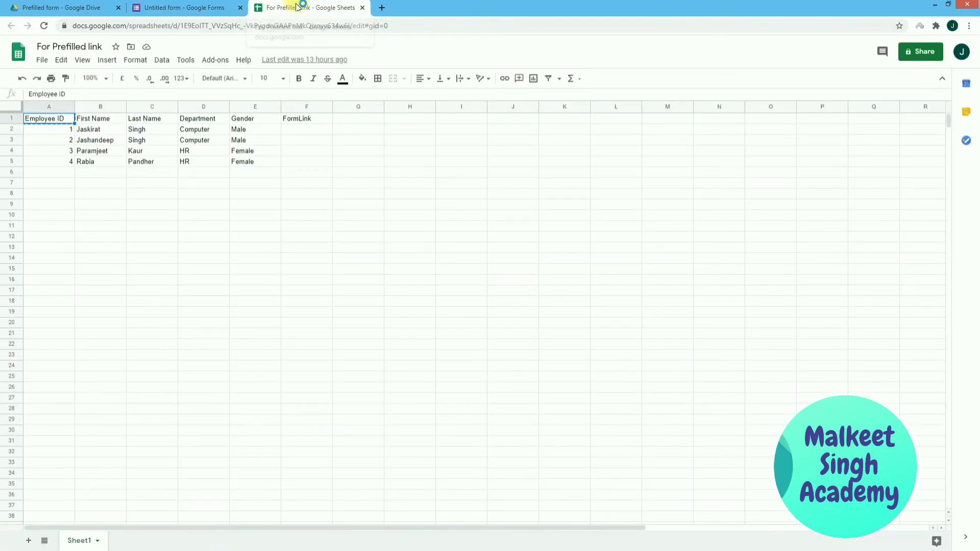
click(98, 119)
key(ctrl+c)
click(168, 7)
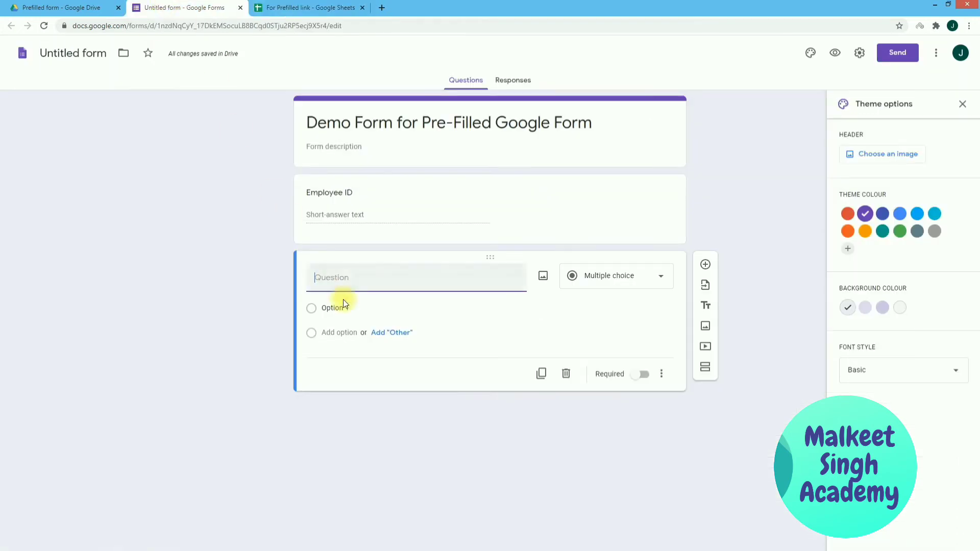
key(ctrl+v)
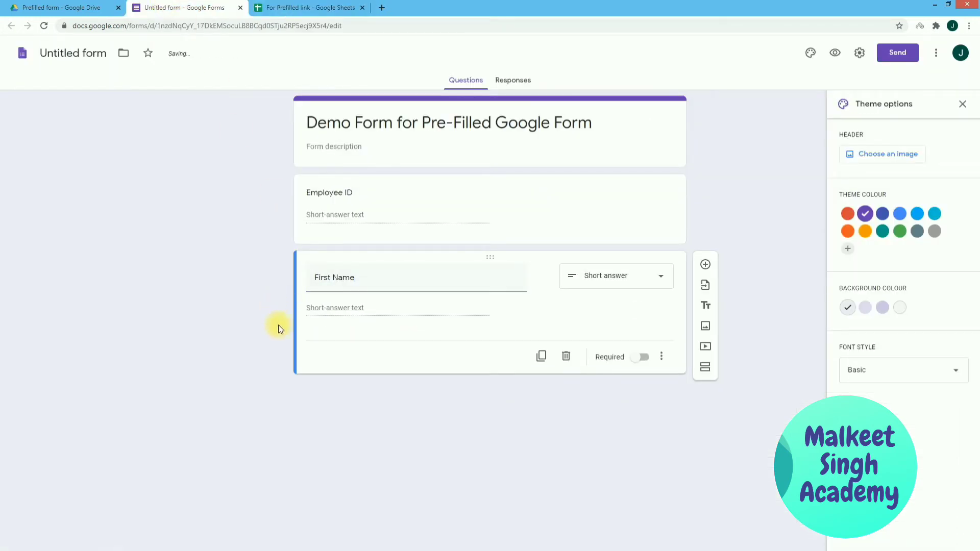
- Add a question below First Name and title it Last Name, copied from the spreadsheet header
click(705, 264)
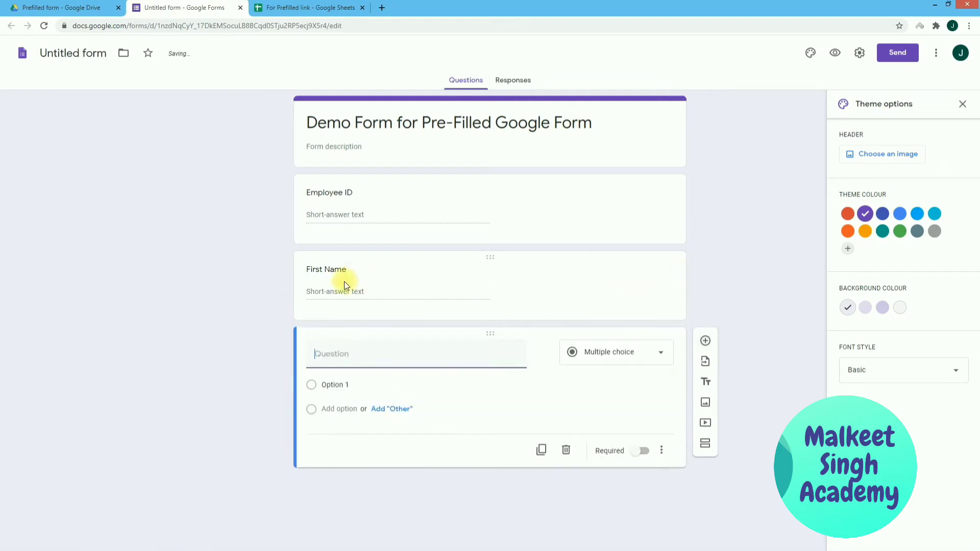
click(307, 8)
key(ctrl+c)
click(149, 118)
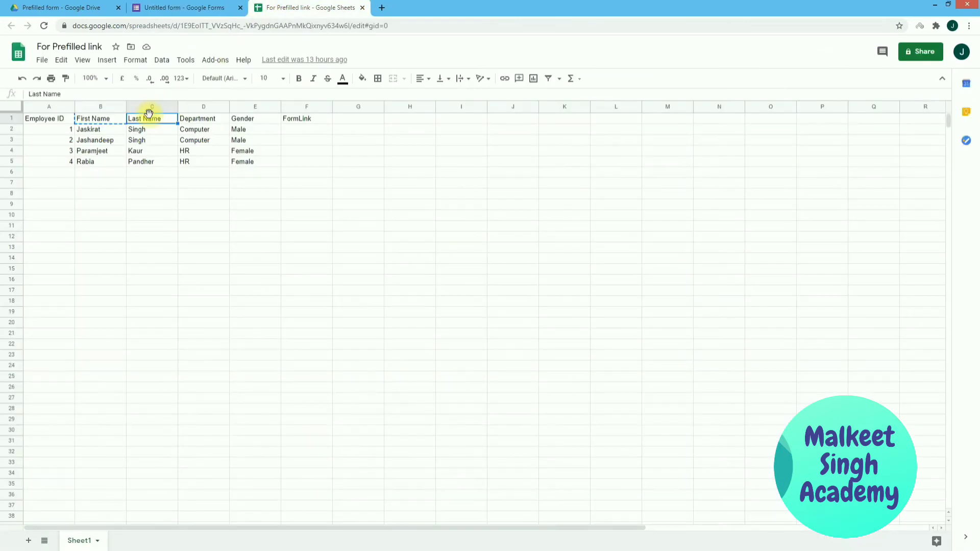
click(162, 8)
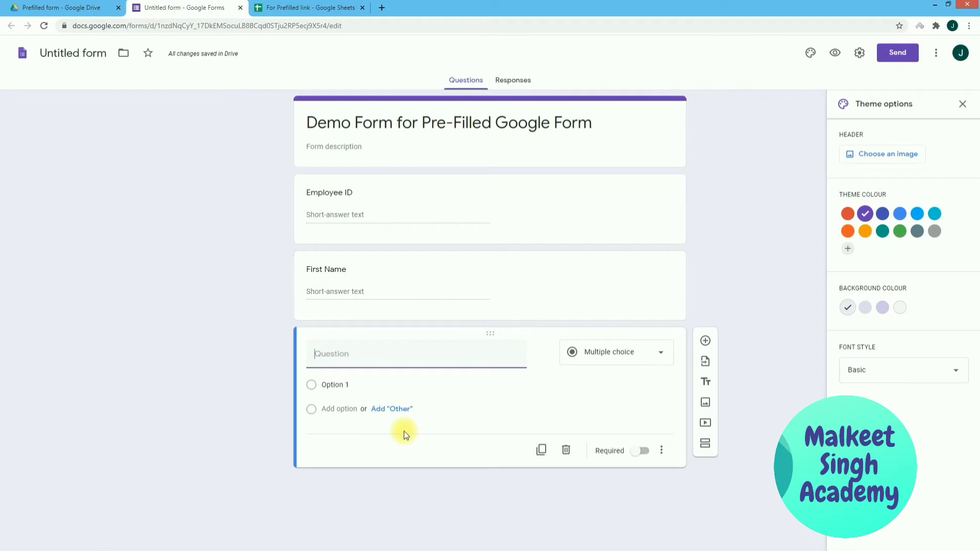
key(ctrl+v)
- Add a question below Last Name and title it Department, copied from the spreadsheet header
click(705, 341)
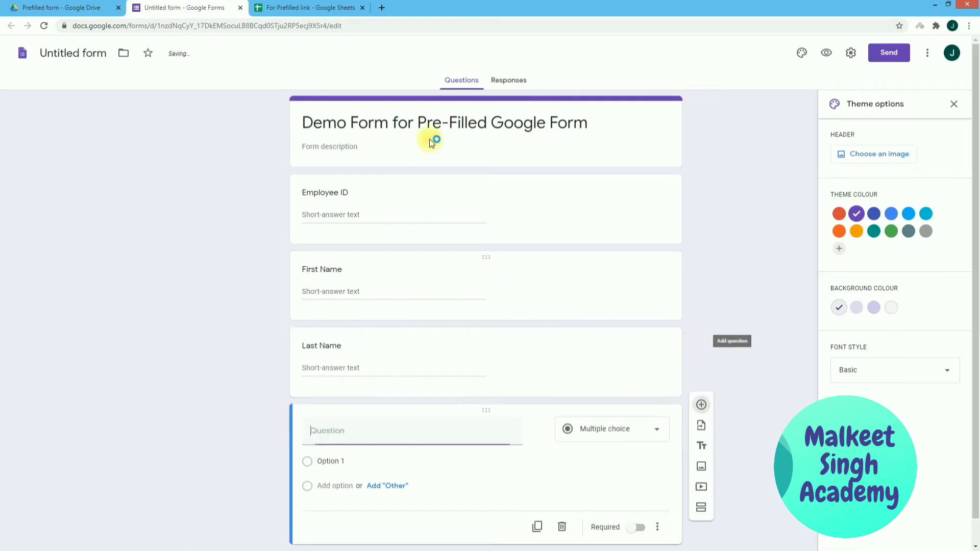
click(315, 6)
click(204, 117)
key(ctrl+c)
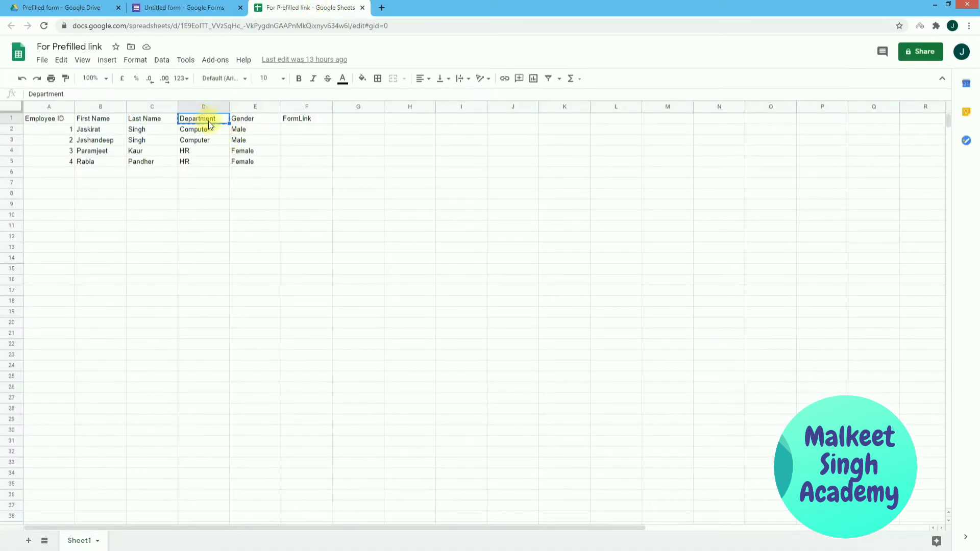
click(179, 4)
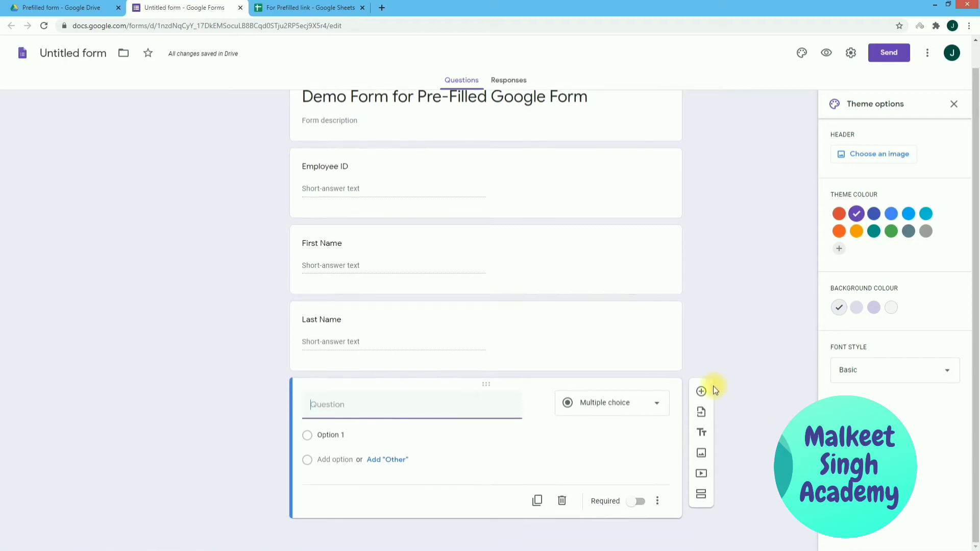
key(ctrl+v)
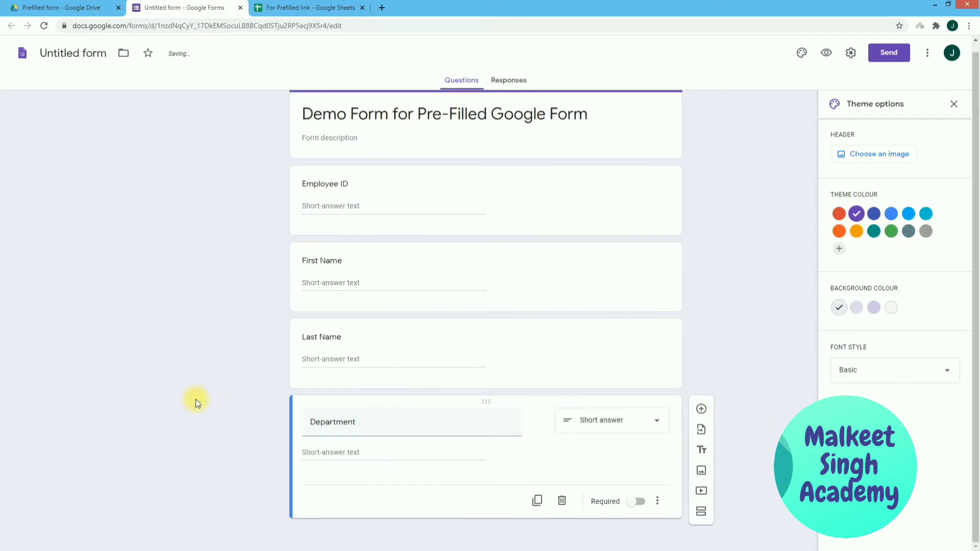
- Add a question below Department and title it Gender, copied from the spreadsheet header
click(701, 409)
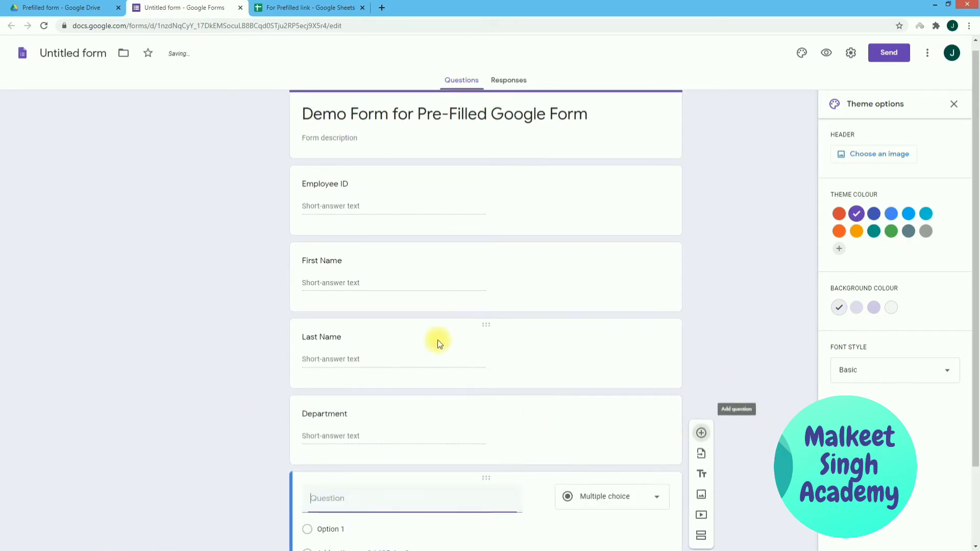
click(295, 4)
click(256, 118)
key(ctrl+c)
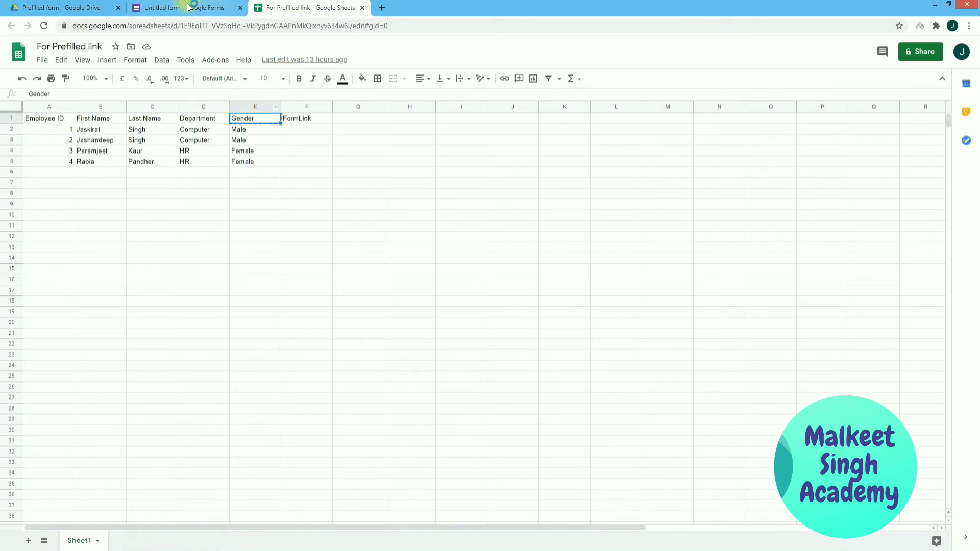
click(188, 7)
scroll(499, 293, down, 2)
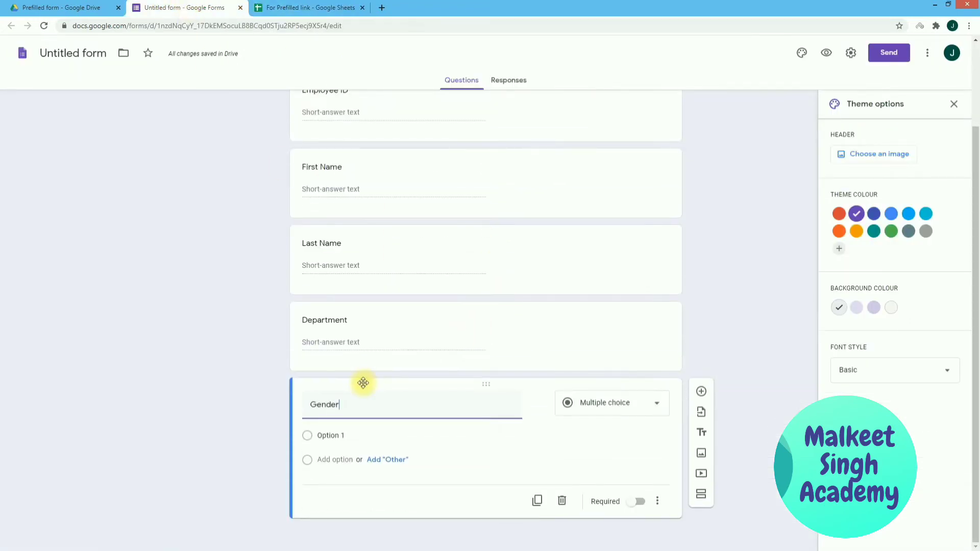
click(226, 356)
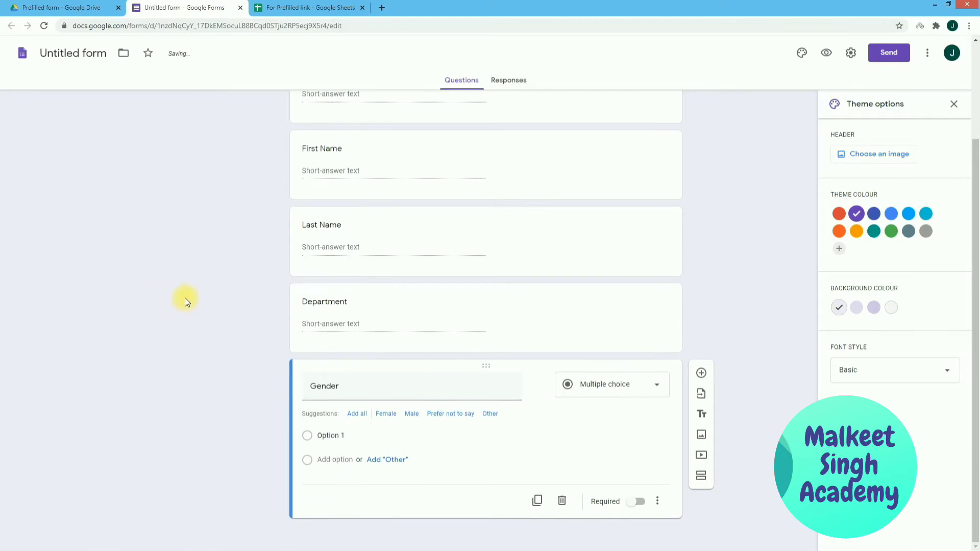
- Change the Gender question's type to short answer and compare the form's question titles with the spreadsheet headers
click(564, 384)
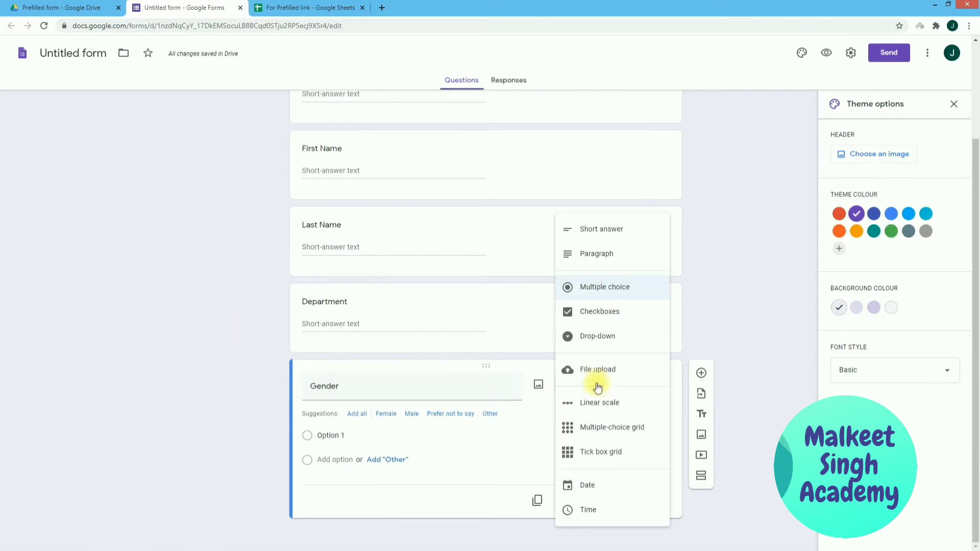
click(585, 229)
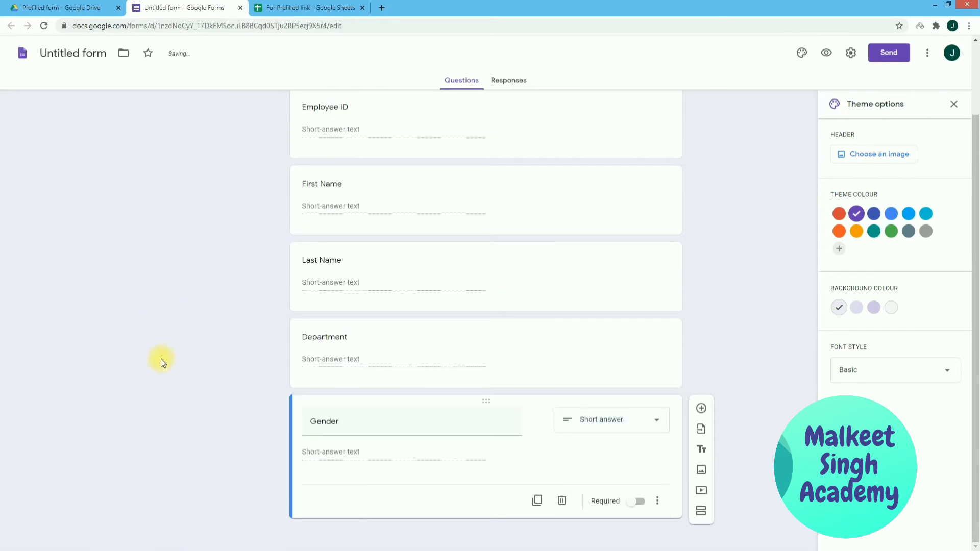
scroll(161, 359, up, 2)
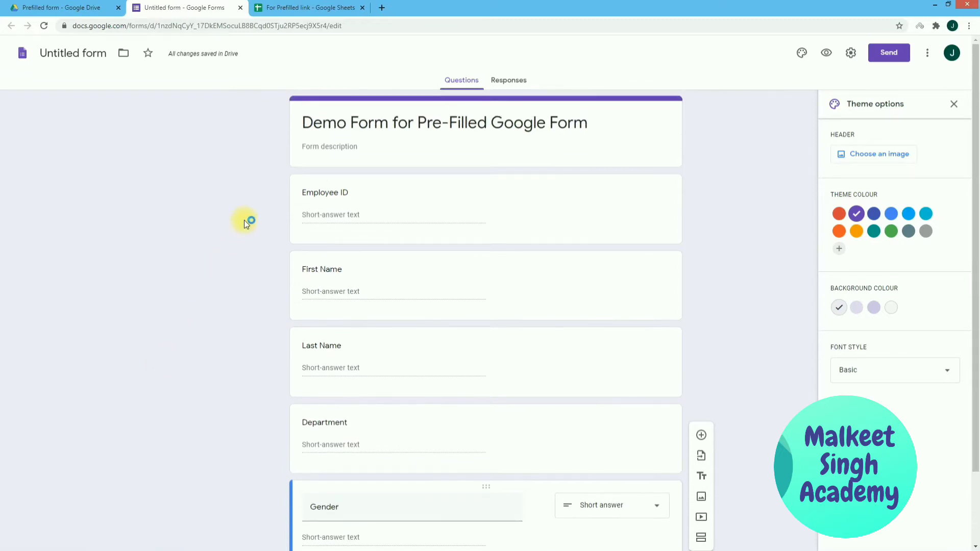
drag(385, 267, 434, 500)
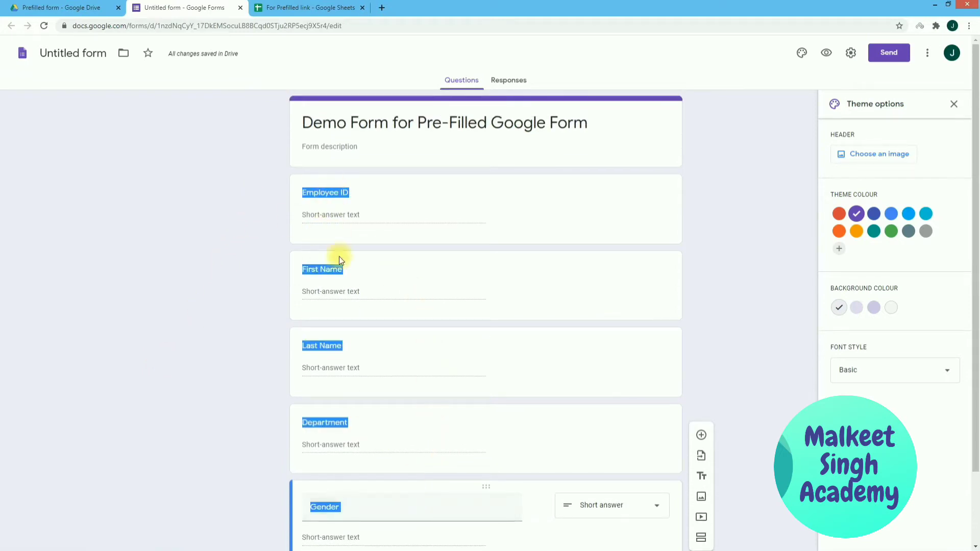
click(284, 7)
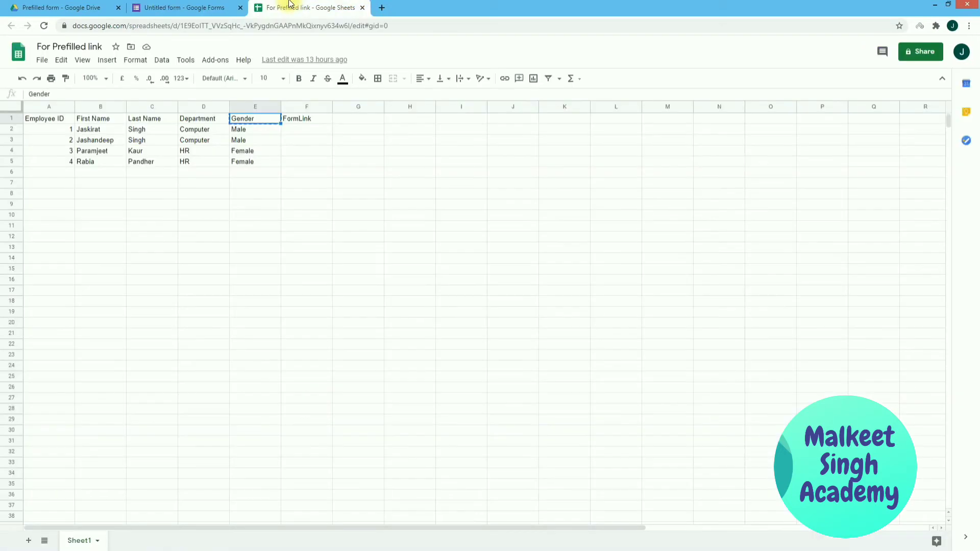
click(179, 8)
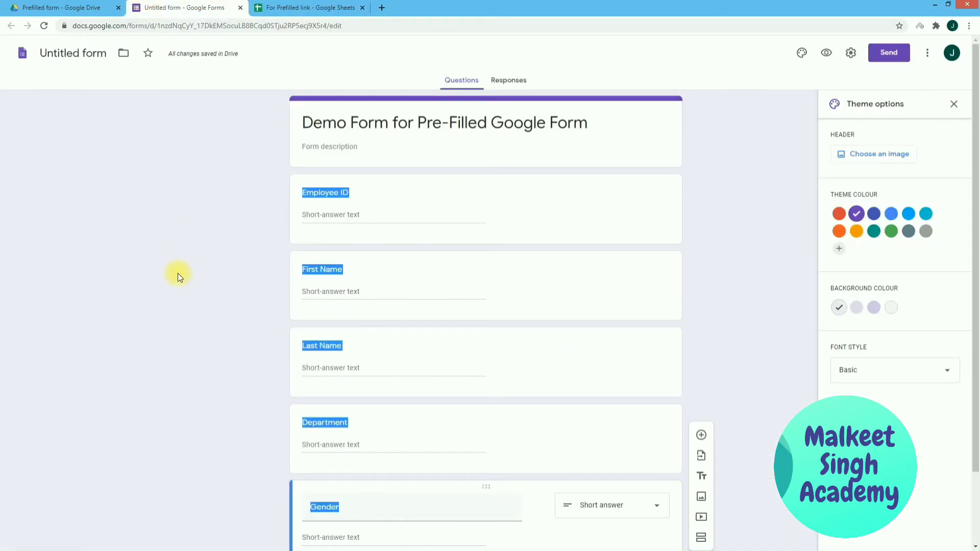
click(159, 257)
- Add a multiple-choice question titled "Do you like this video" below Gender, with all suggested options: Yes, No and Maybe
scroll(158, 257, down, 2)
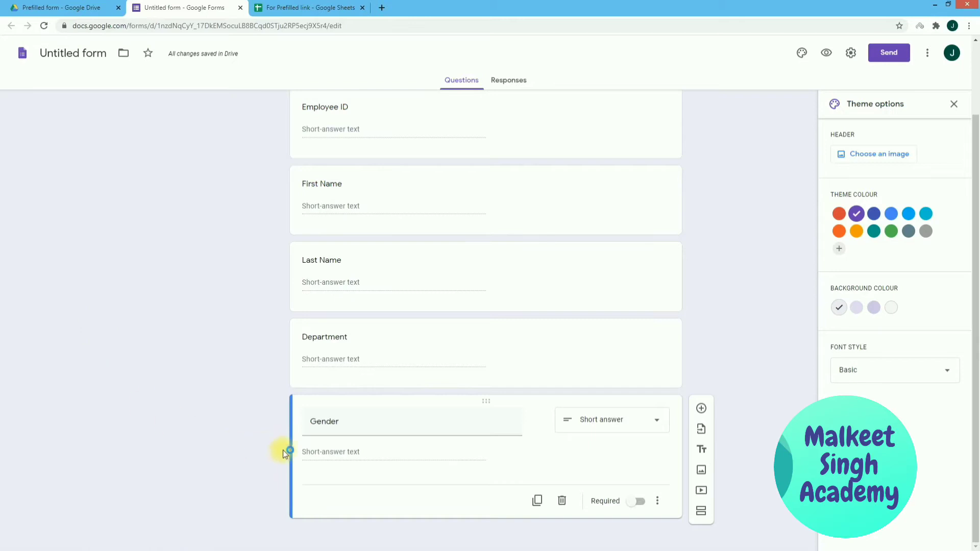
click(708, 415)
text(D)
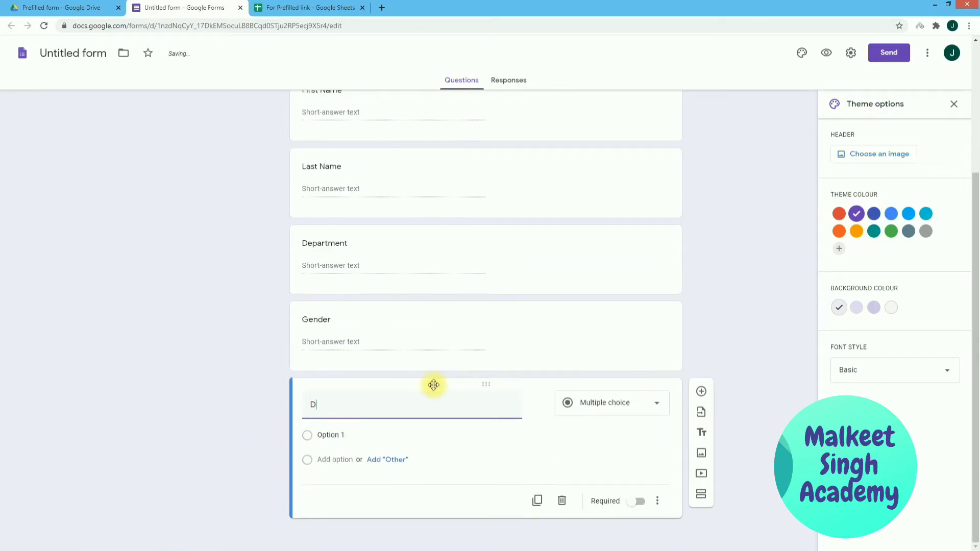
text(o you like this )
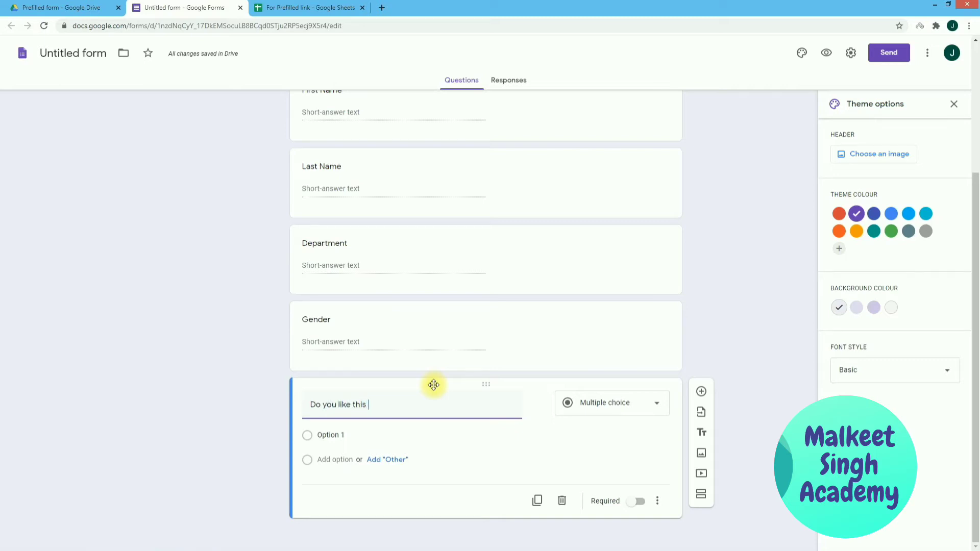
text(video)
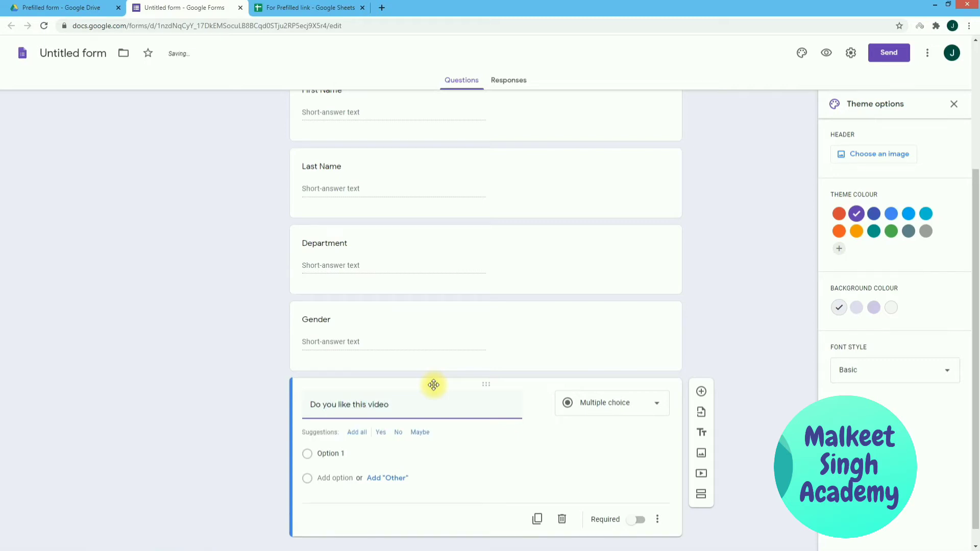
click(357, 431)
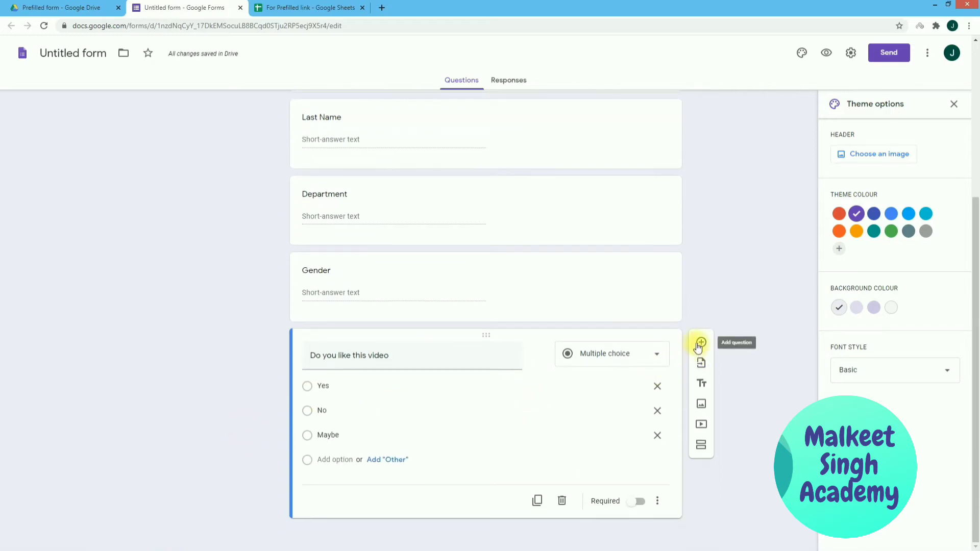
- Add a 1 to 5 linear scale question titled "How much do you like my videos" below the multiple-choice question, with its spelling corrected
click(701, 343)
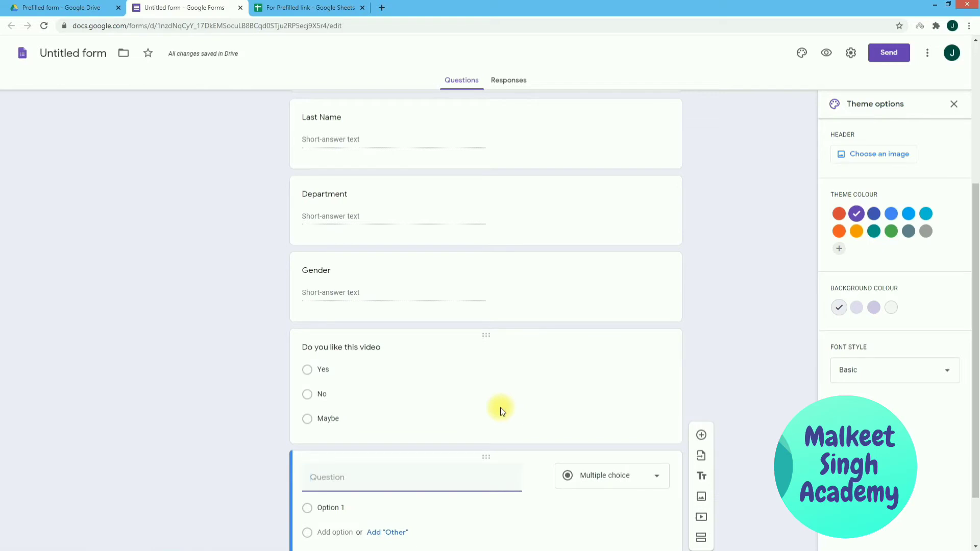
text(How much do you like my vode)
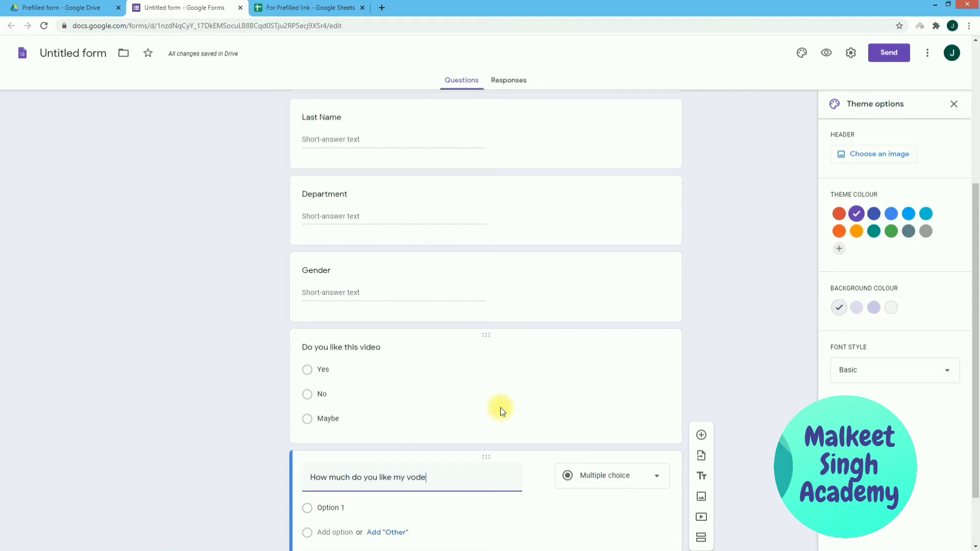
key(BackSpace)
key(BackSpace)
key(BackSpace)
text(idoes)
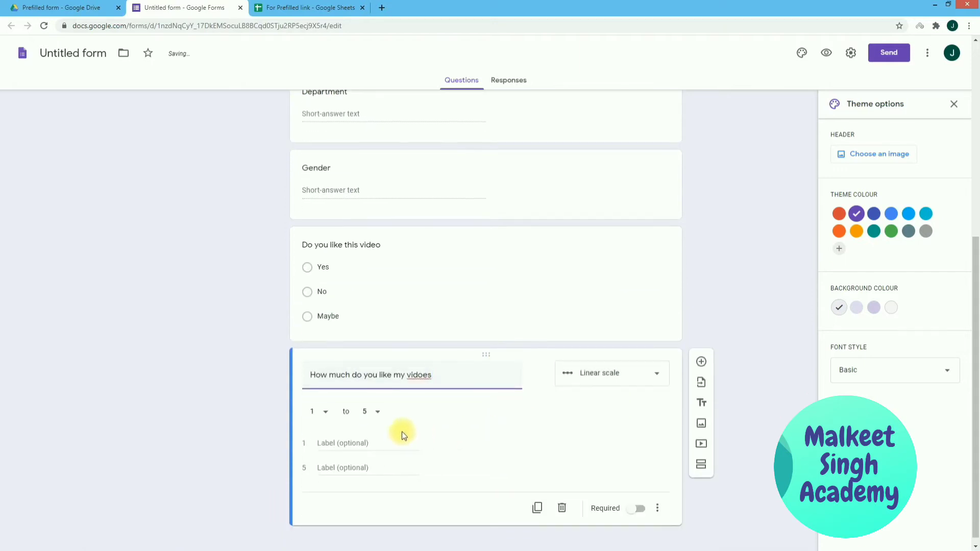
triple_click(430, 376)
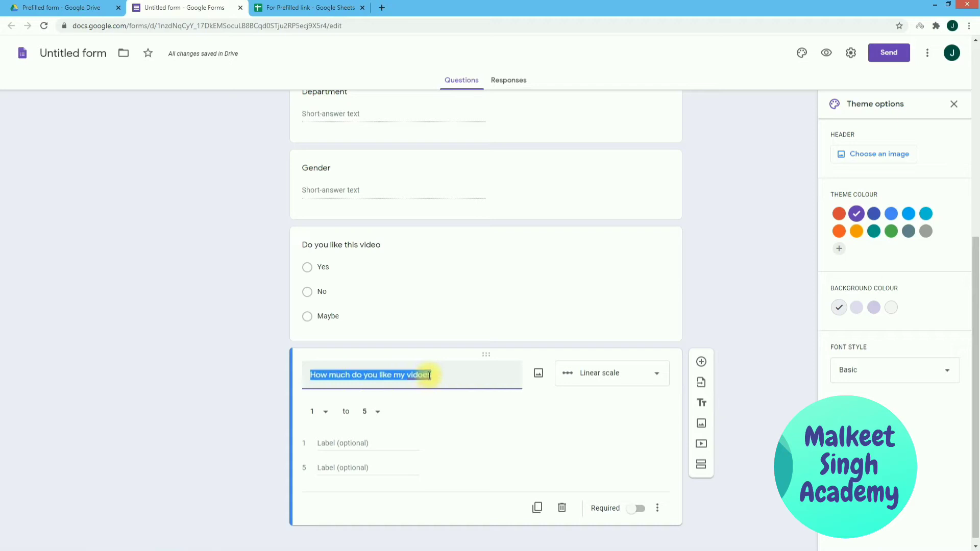
click(415, 378)
right_click(416, 378)
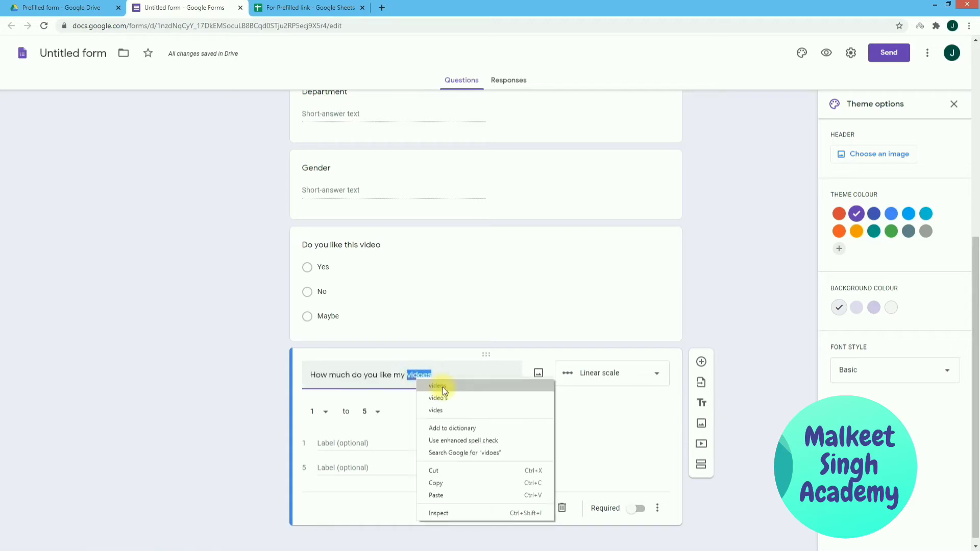
click(439, 384)
click(167, 399)
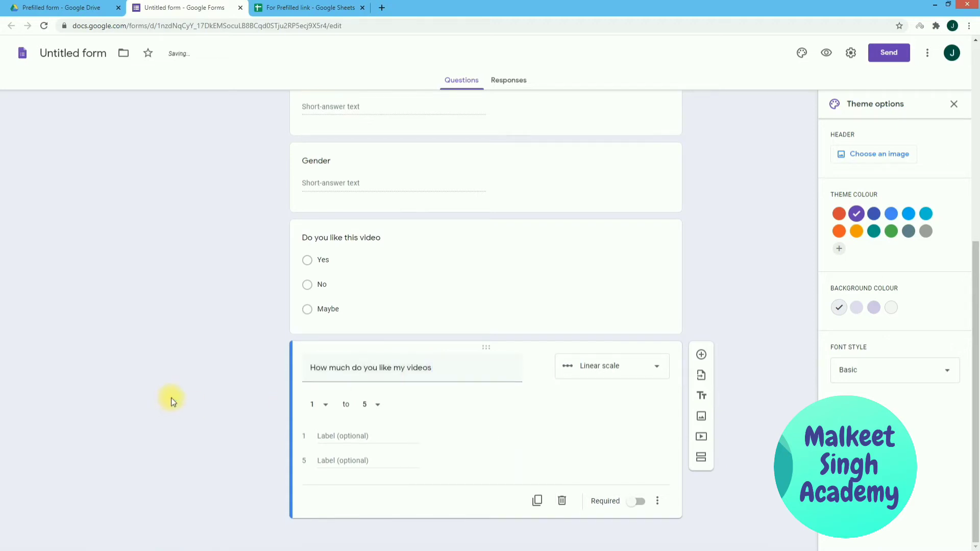
- Review the form's questions from the title to the last one, including the Employee ID question's response validation
scroll(172, 397, up, 5)
scroll(174, 397, up, 2)
scroll(179, 385, down, 6)
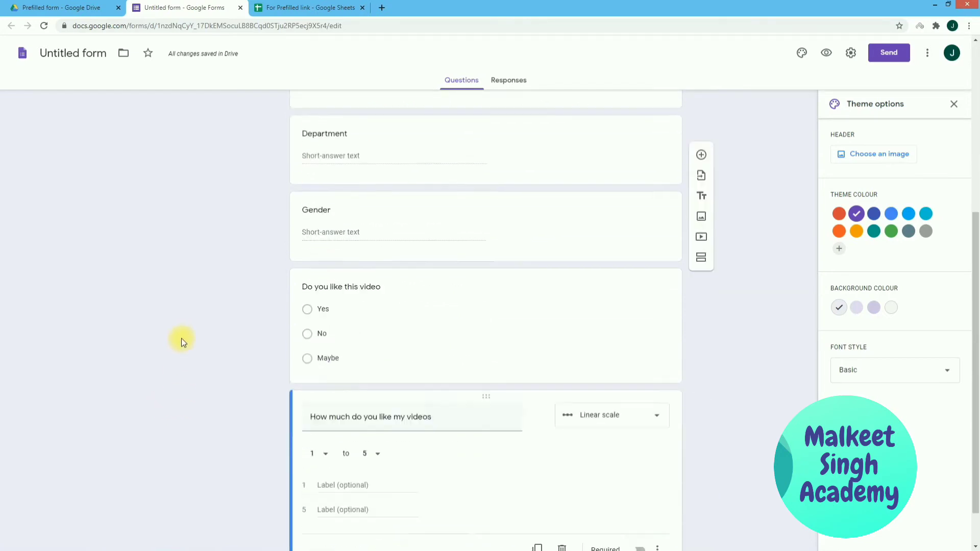
scroll(182, 338, up, 6)
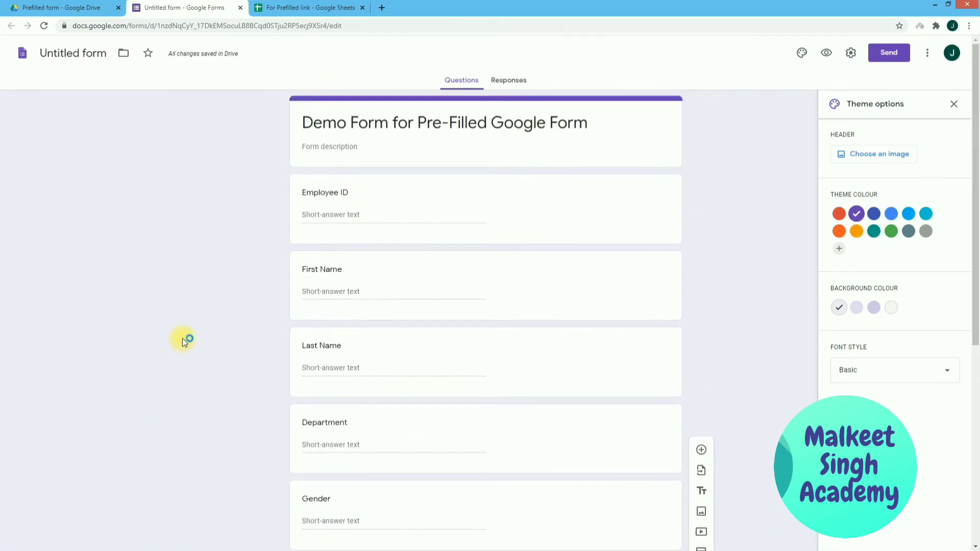
click(309, 195)
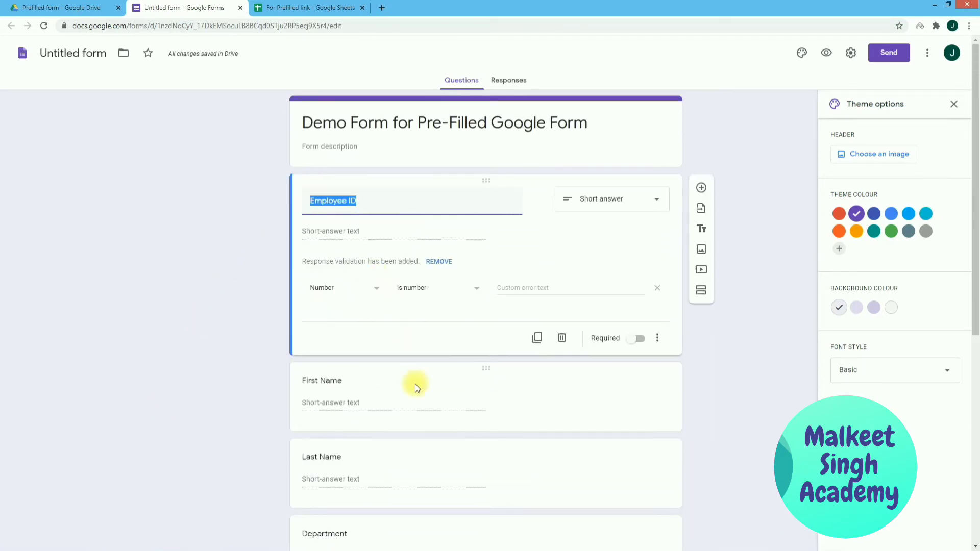
click(220, 296)
scroll(221, 262, down, 3)
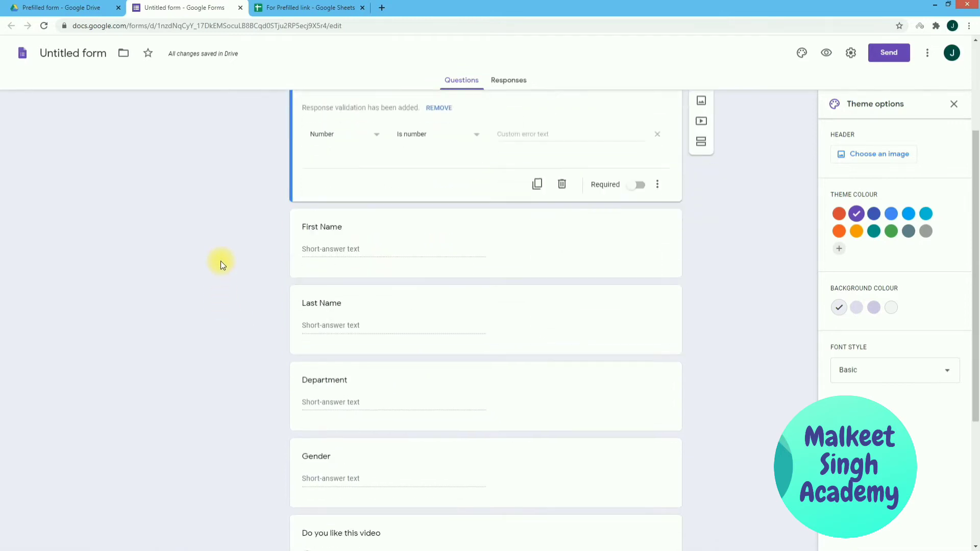
scroll(408, 204, up, 3)
- Preview the form as respondents see it, check its questions, and close the preview
click(826, 53)
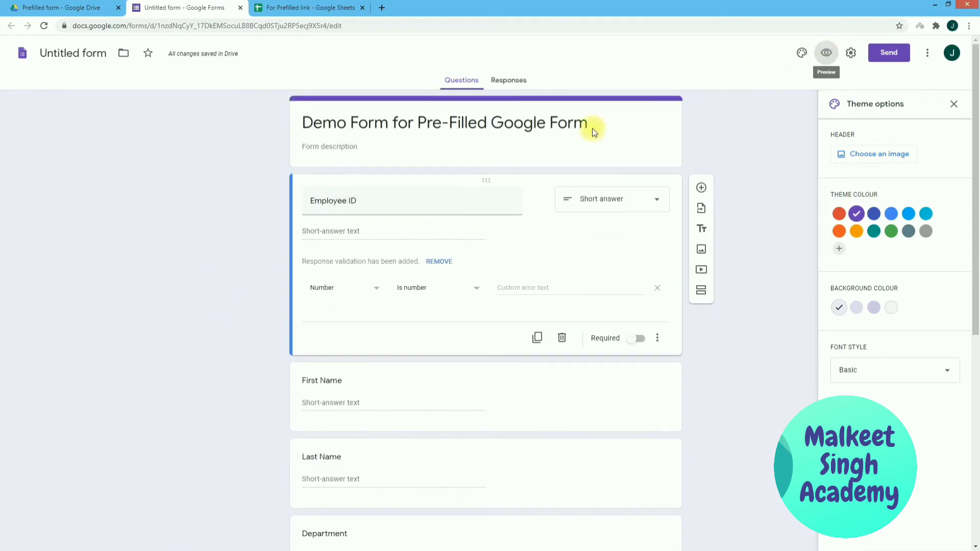
scroll(336, 232, down, 4)
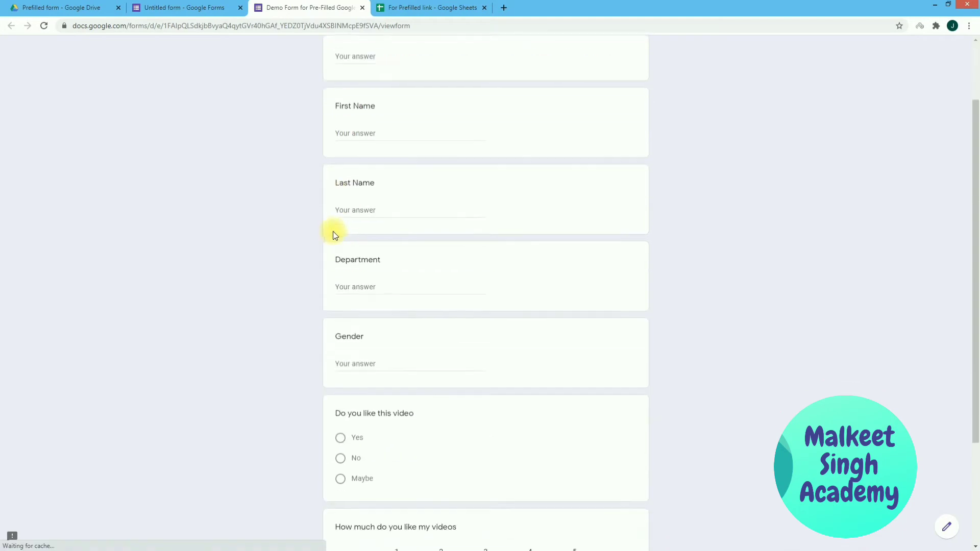
scroll(332, 306, up, 4)
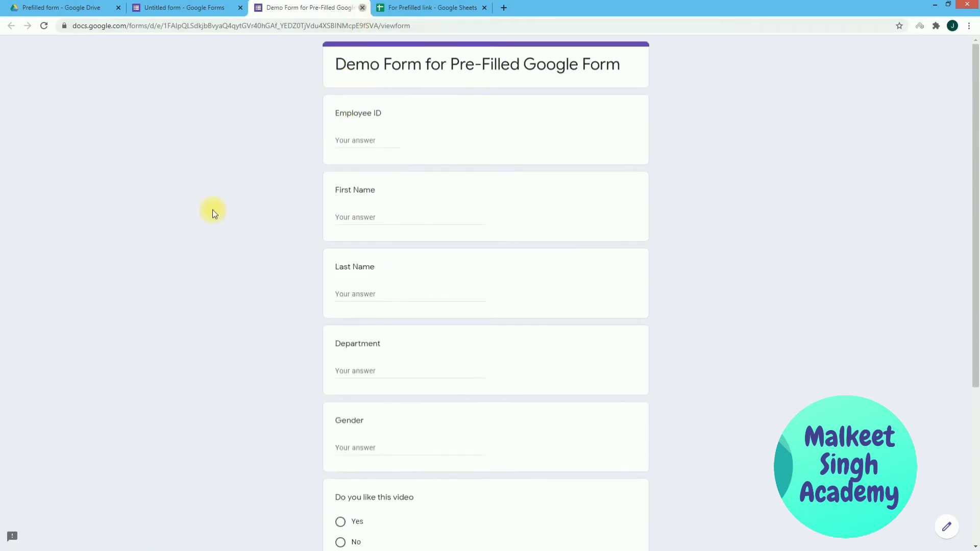
key(ctrl+w)
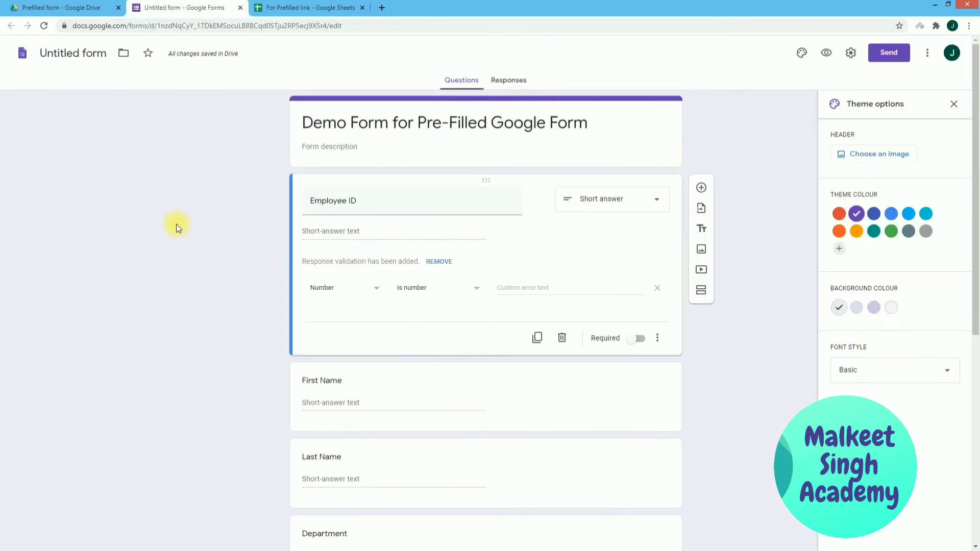
- Close the theme options and open the form's page for creating a pre-filled link
click(953, 104)
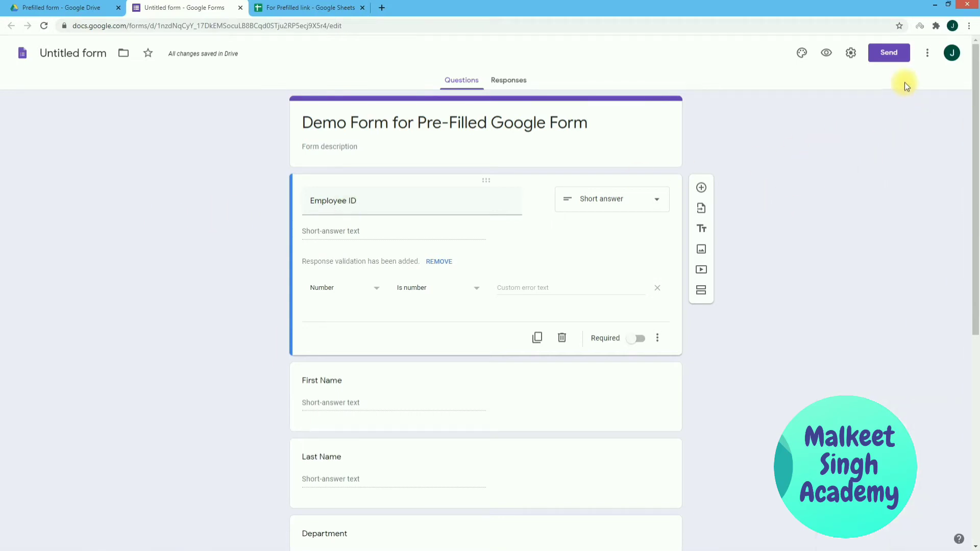
click(927, 53)
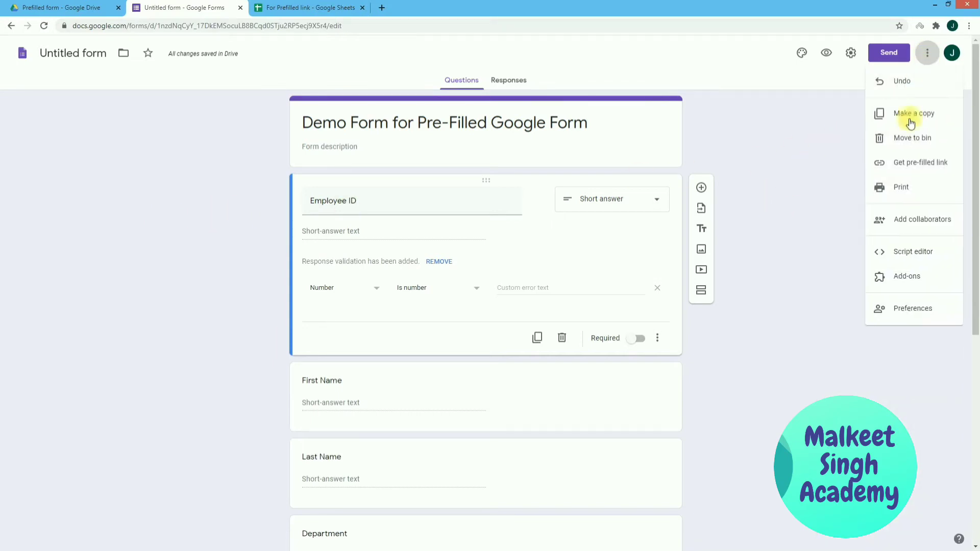
click(901, 163)
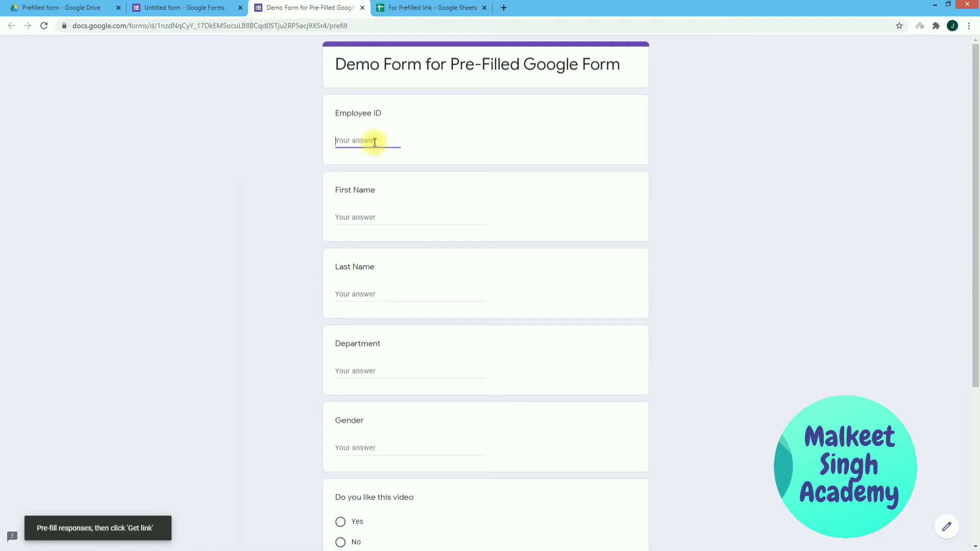
- Pre-fill the form with a placeholder employee ID and "abc" for First Name, Last Name, Department and Gender
key(Tab)
text(a)
key(Tab)
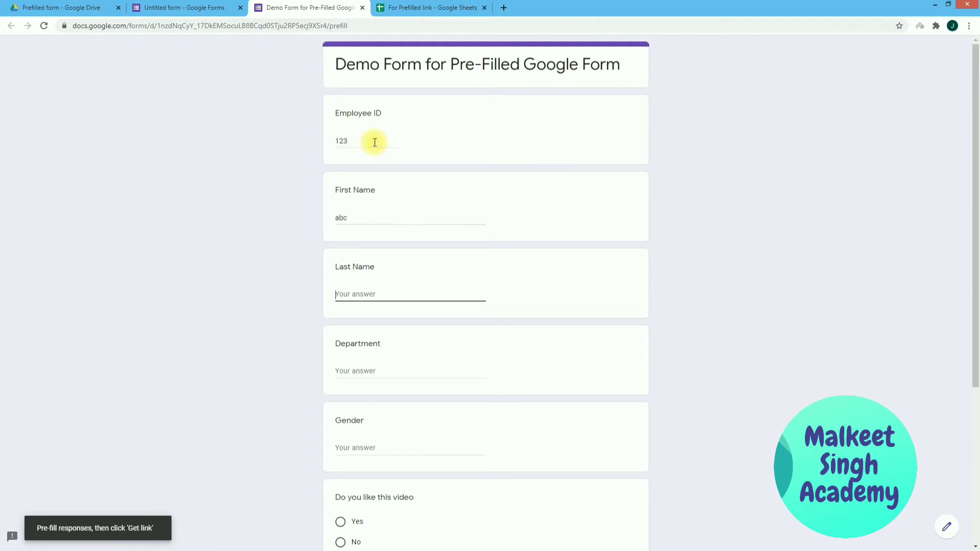
key(Tab)
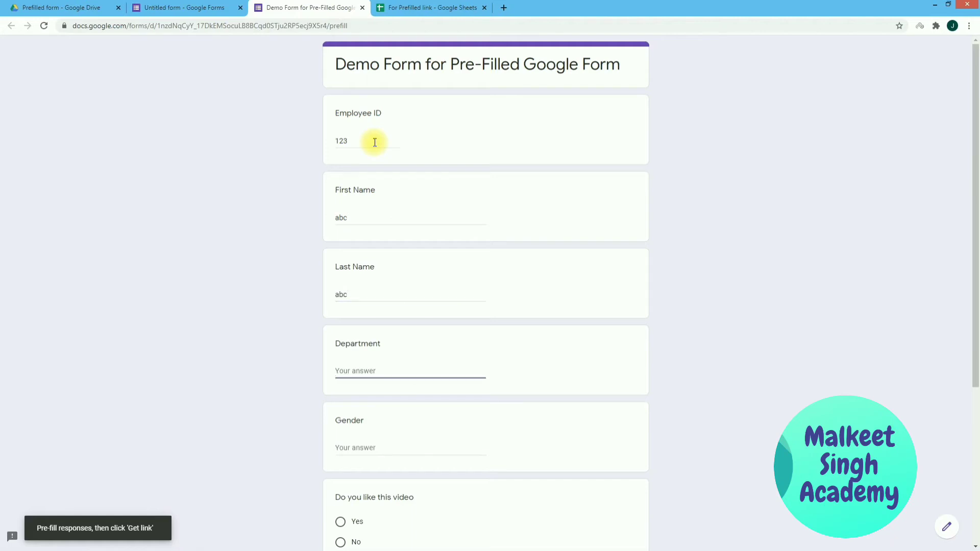
key(Tab)
text(ab)
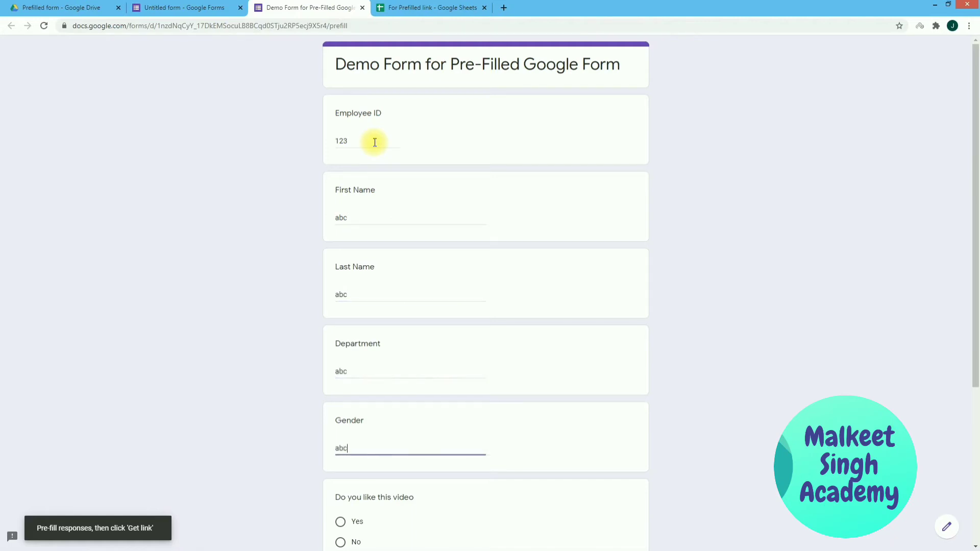
- Generate and copy the pre-filled link without answering the two video questions, and return to the employee spreadsheet
scroll(374, 143, down, 5)
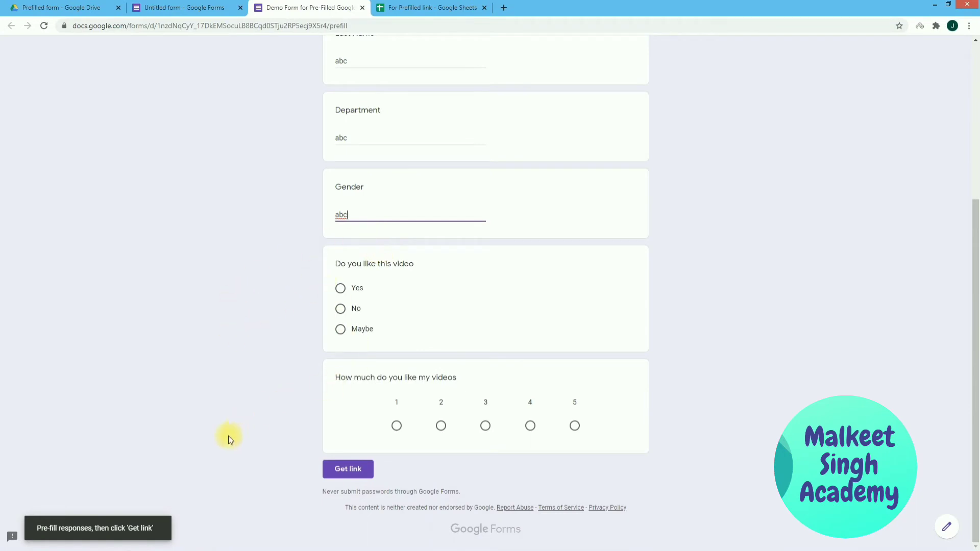
click(335, 468)
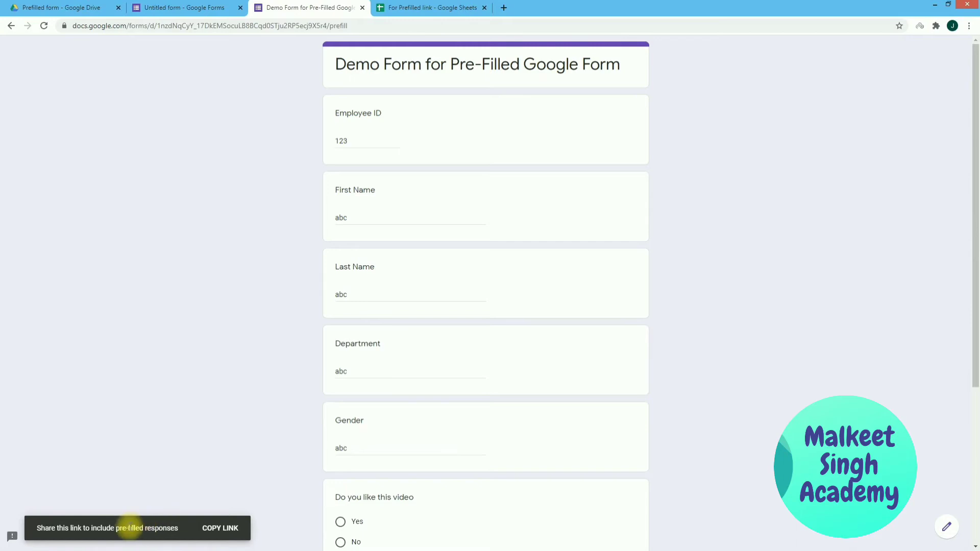
click(213, 529)
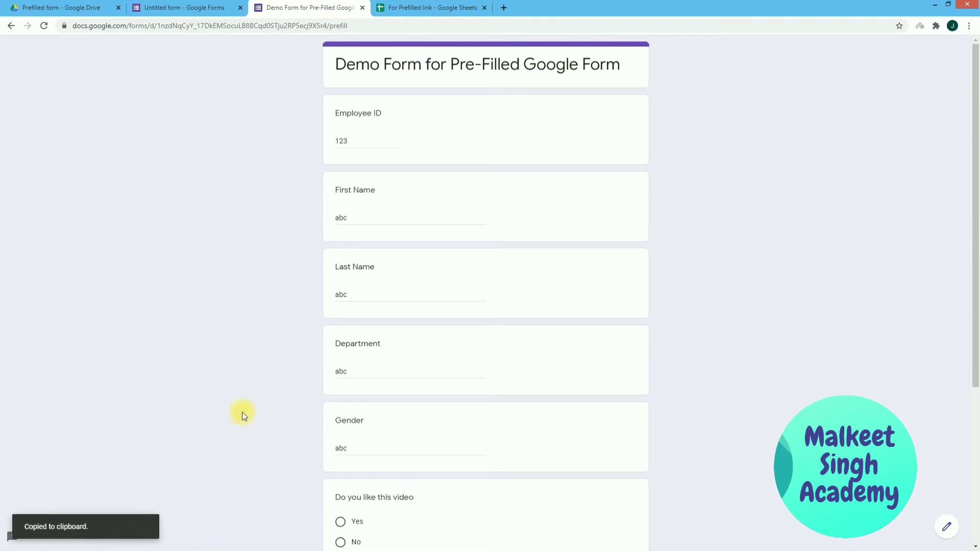
click(405, 7)
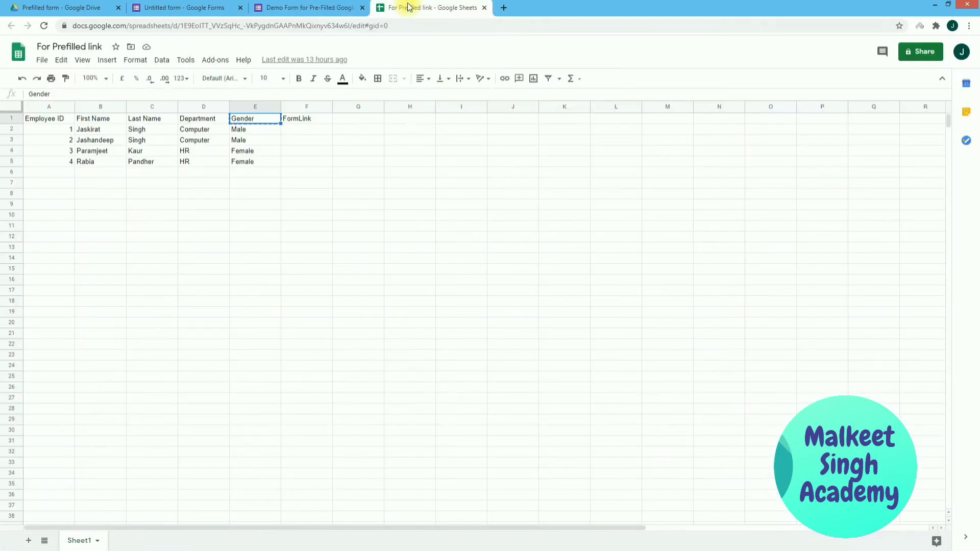
- Start a HYPERLINK formula in cell F2 with the copied pre-filled form link inside quotation marks as its URL
click(306, 133)
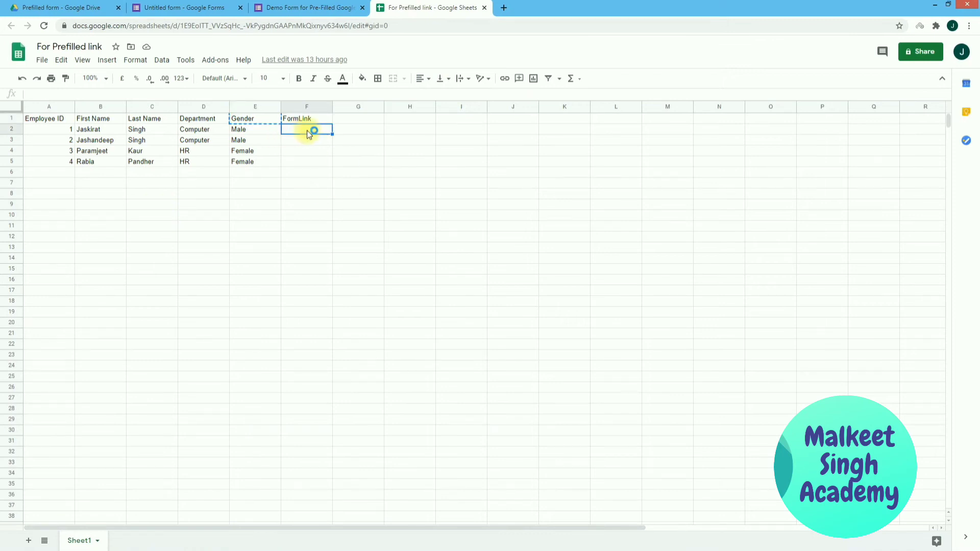
text(=hyper)
key(Tab)
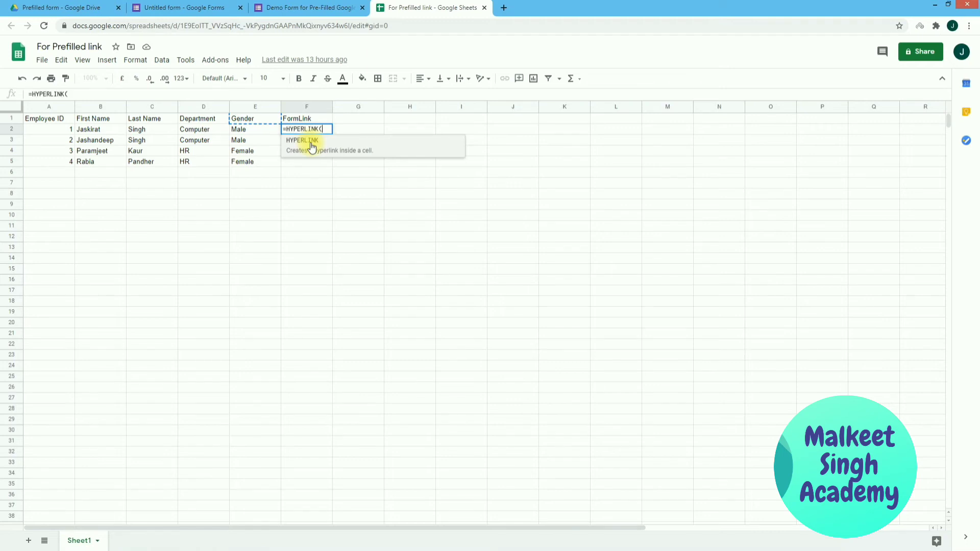
text("")
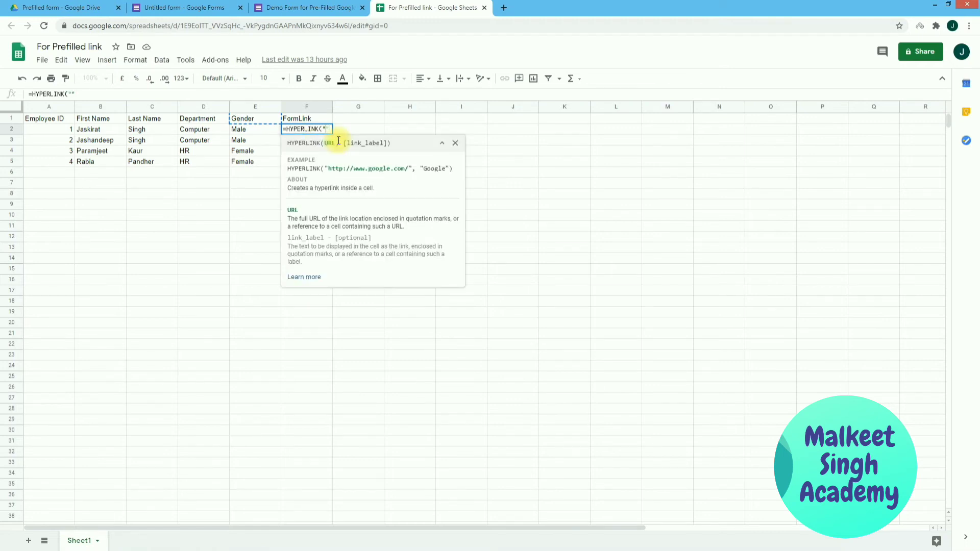
key(ctrl+v)
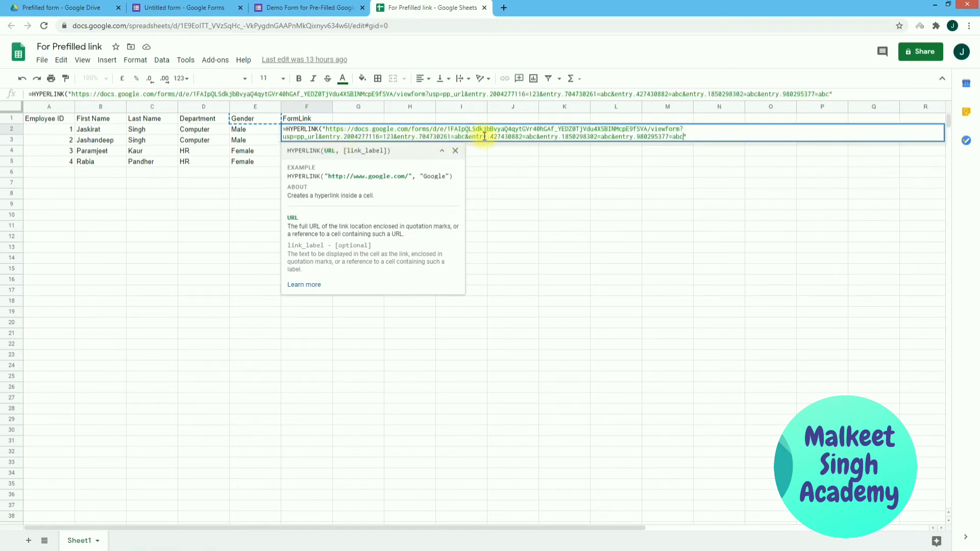
- Compare the link's first entry value with the placeholder answers on the form's pre-fill page and return to the spreadsheet
double_click(395, 137)
click(311, 8)
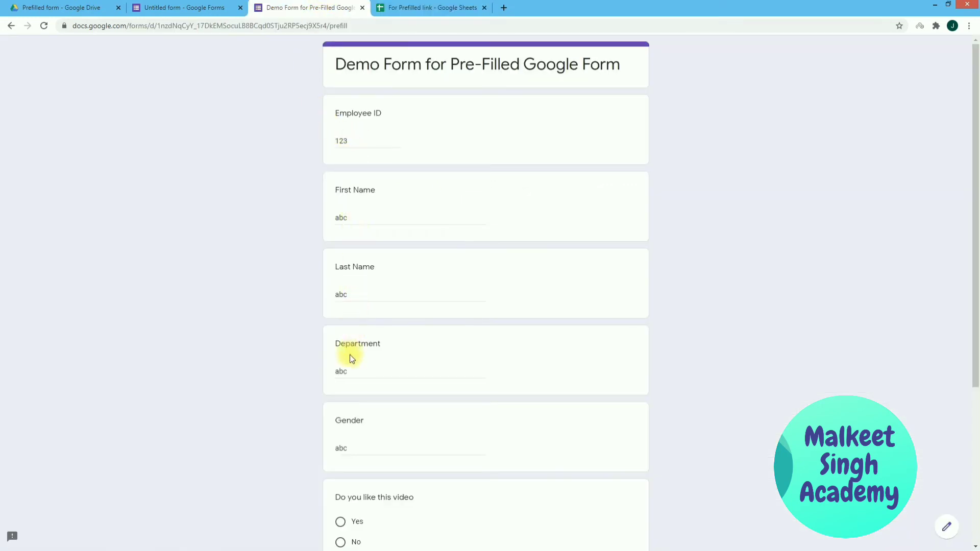
scroll(368, 449, down, 2)
scroll(372, 443, up, 2)
click(432, 8)
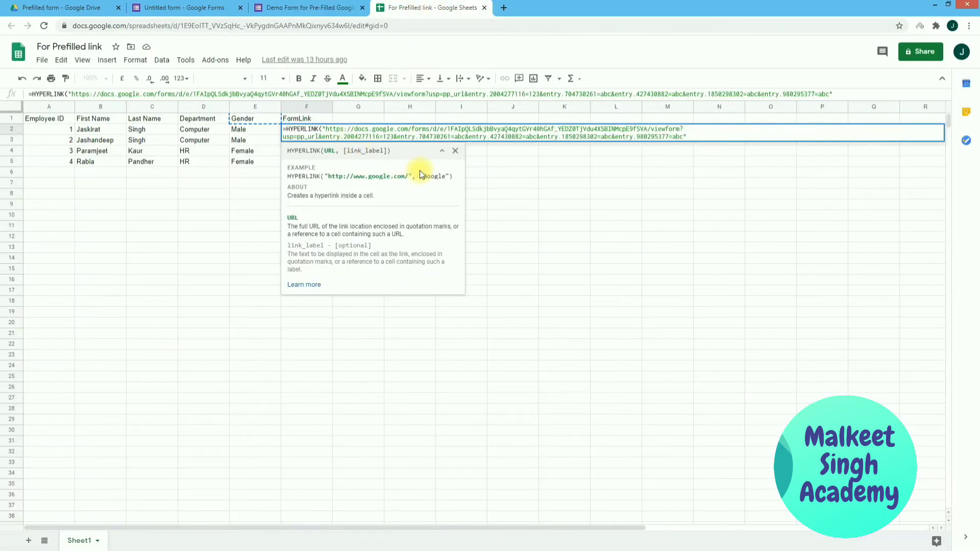
- Replace the employee ID placeholder in the F2 link with "&&" to make room for a cell reference
key(BackSpace)
key(BackSpace)
key(BackSpace)
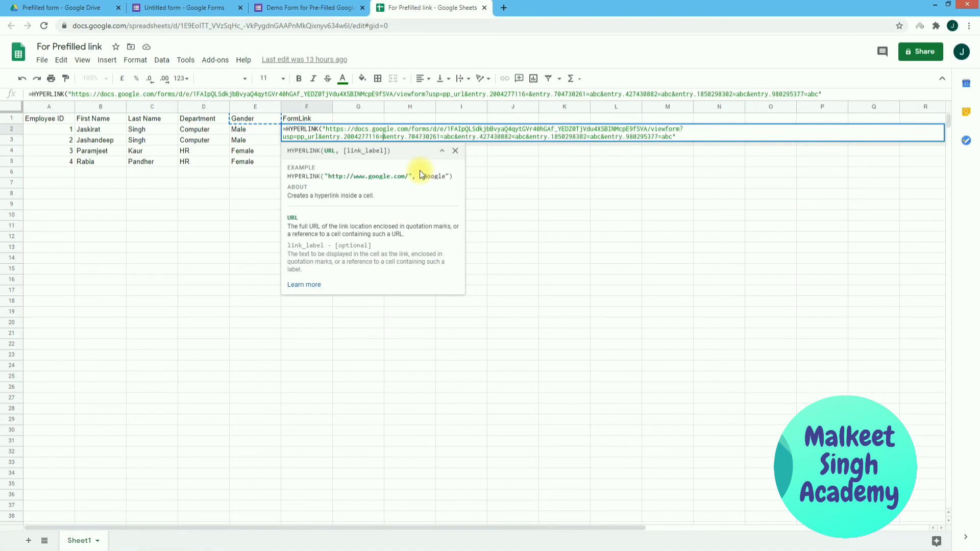
text("")
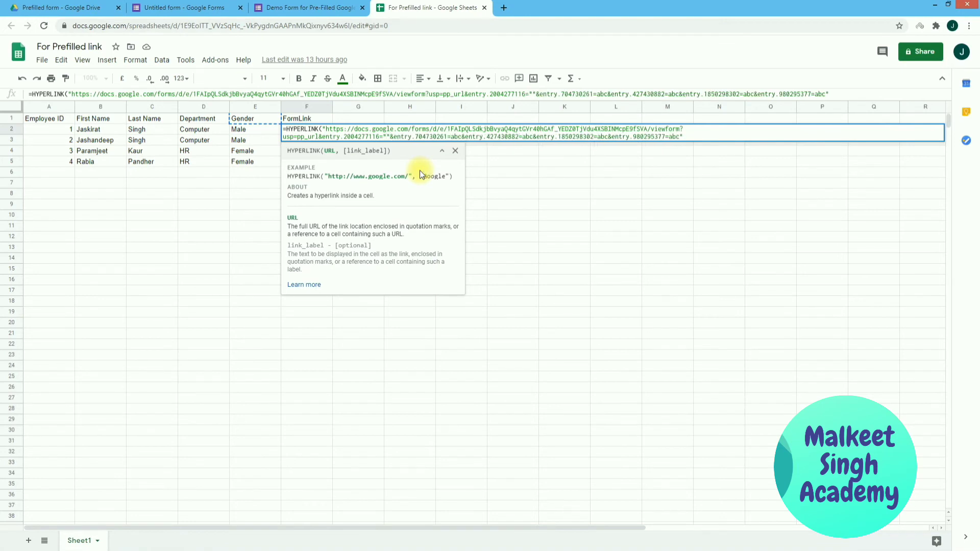
text(&&)
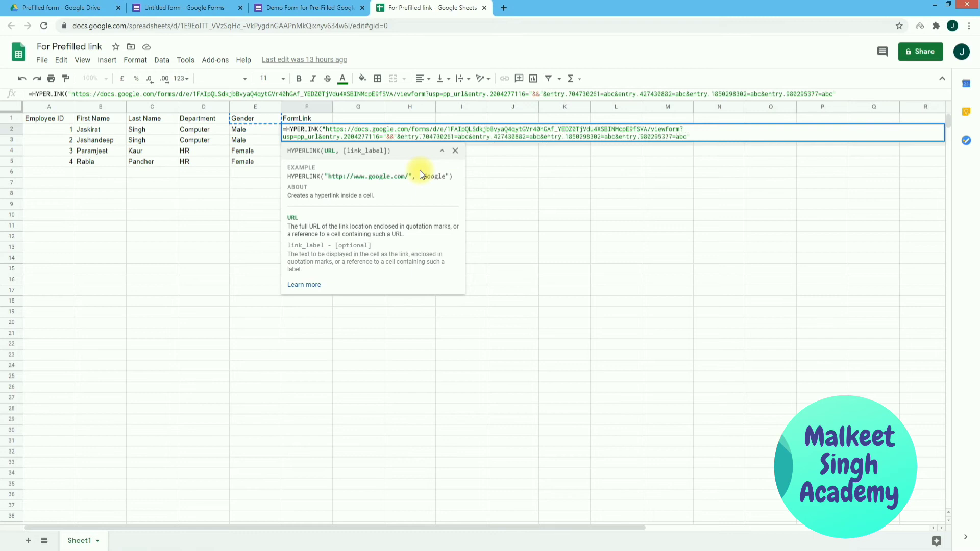
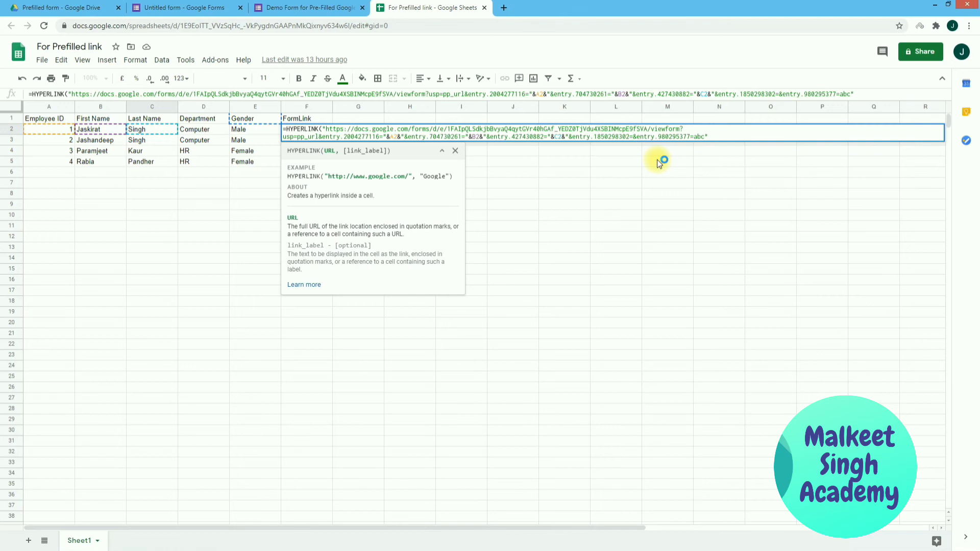
- Make the link's Department entry take its value from cell D2 by inserting "&D2&" after entry.1850298302=
text("")
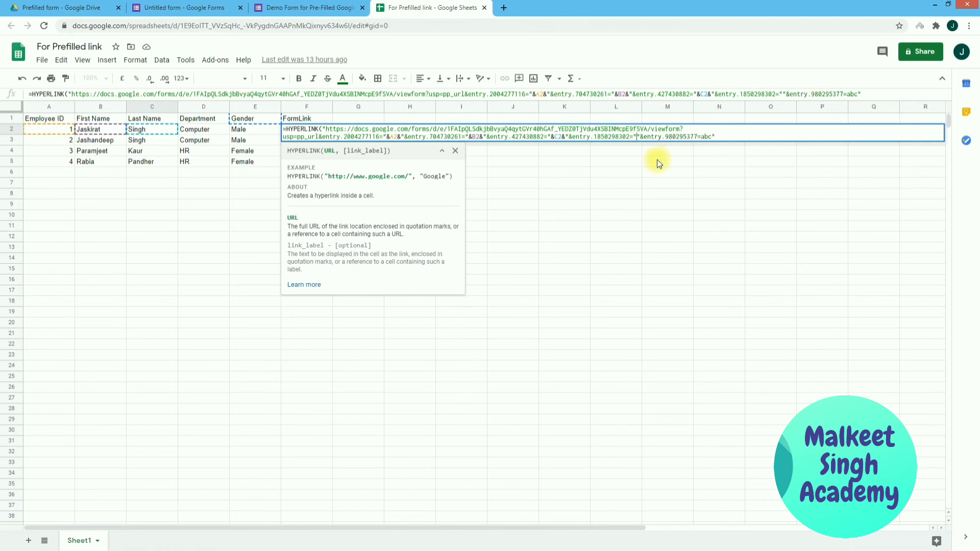
text(&&)
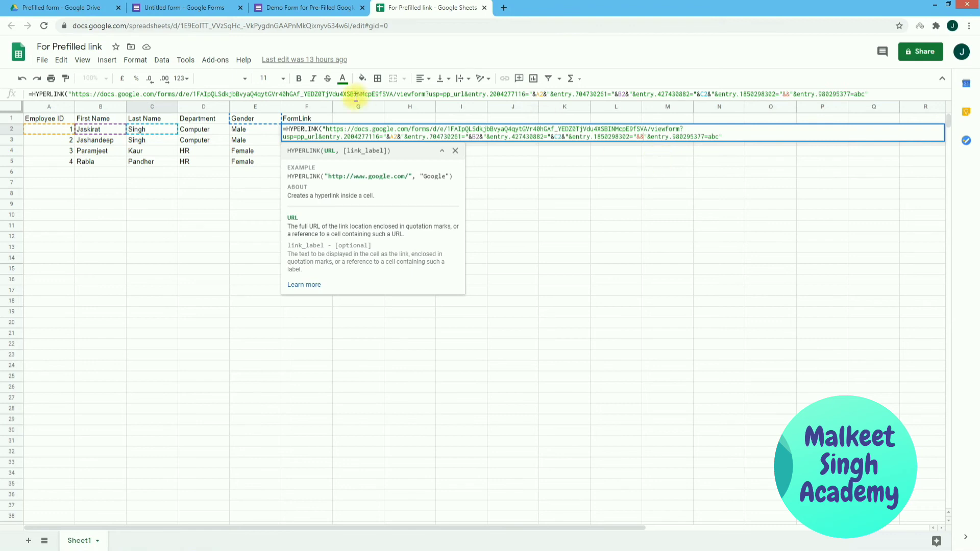
click(190, 135)
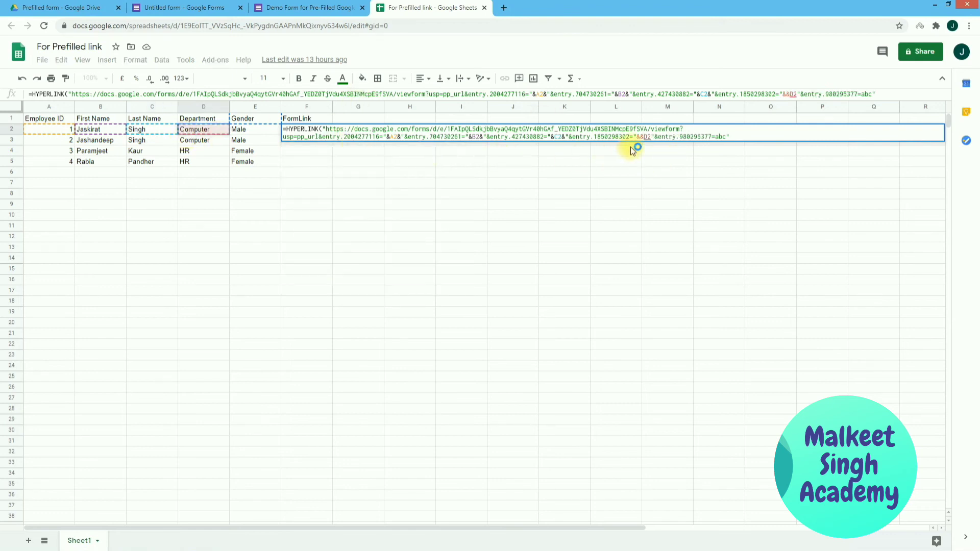
key(Left)
key(Left)
key(Left)
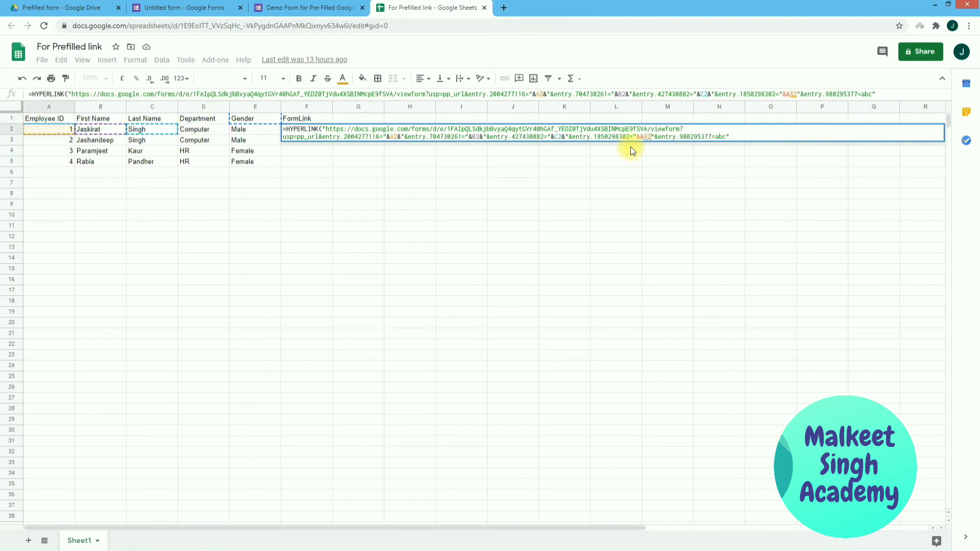
key(Right)
key(Right)
key(Right)
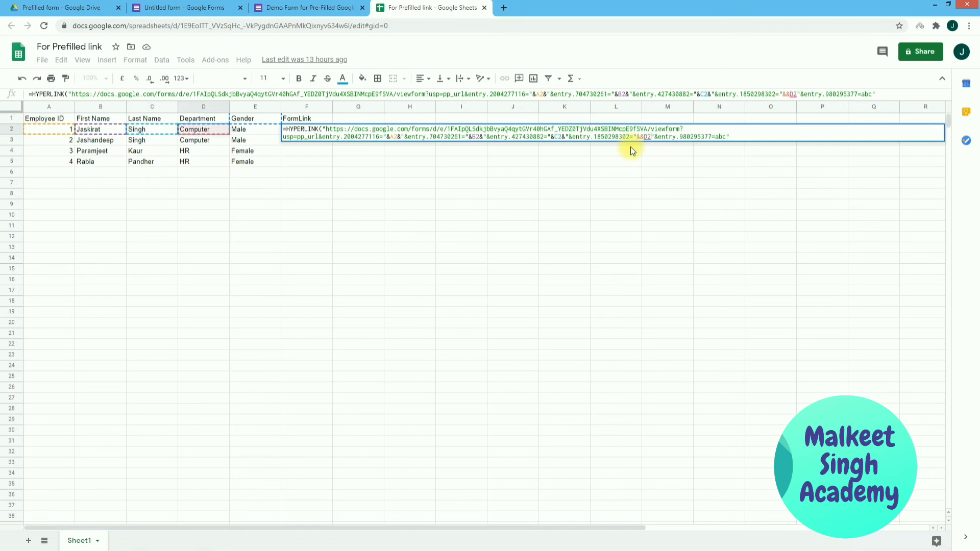
click(650, 140)
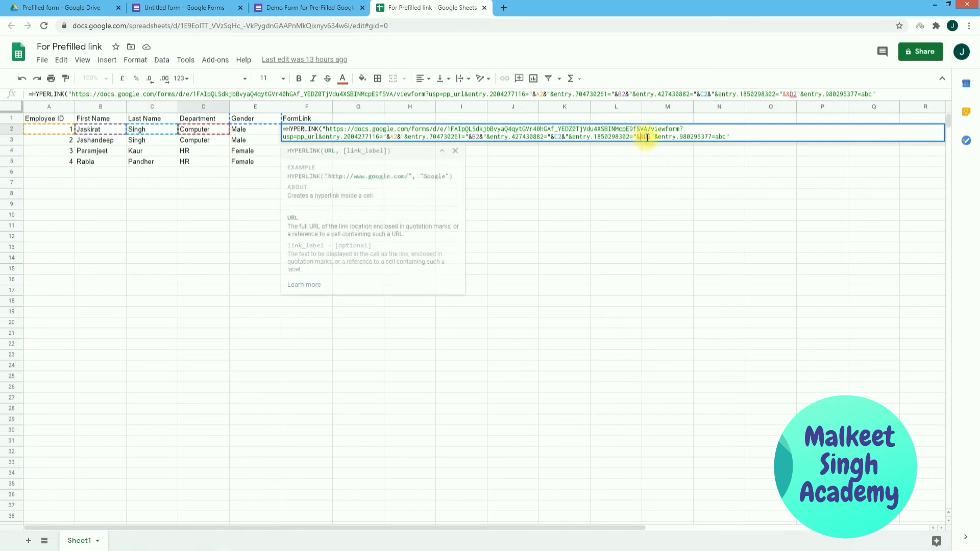
key(BackSpace)
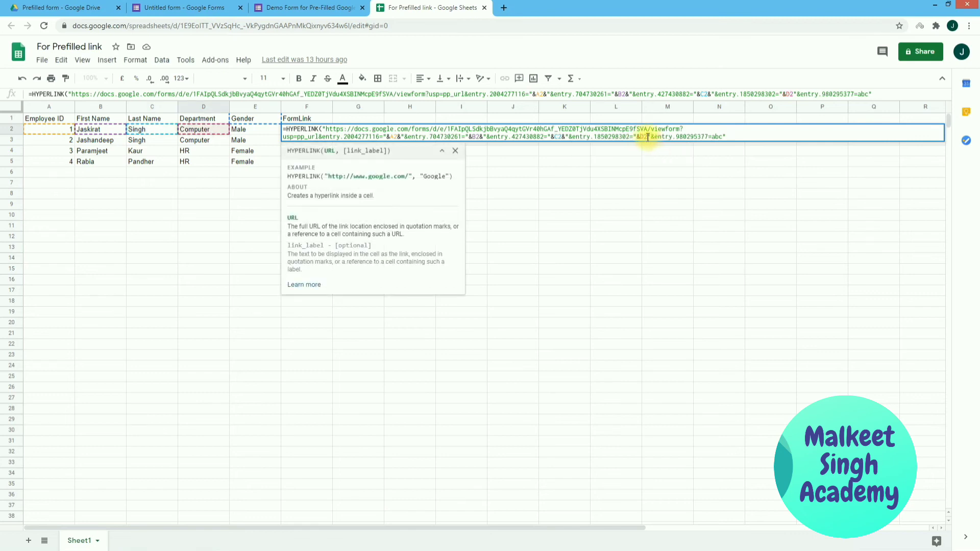
text(&)
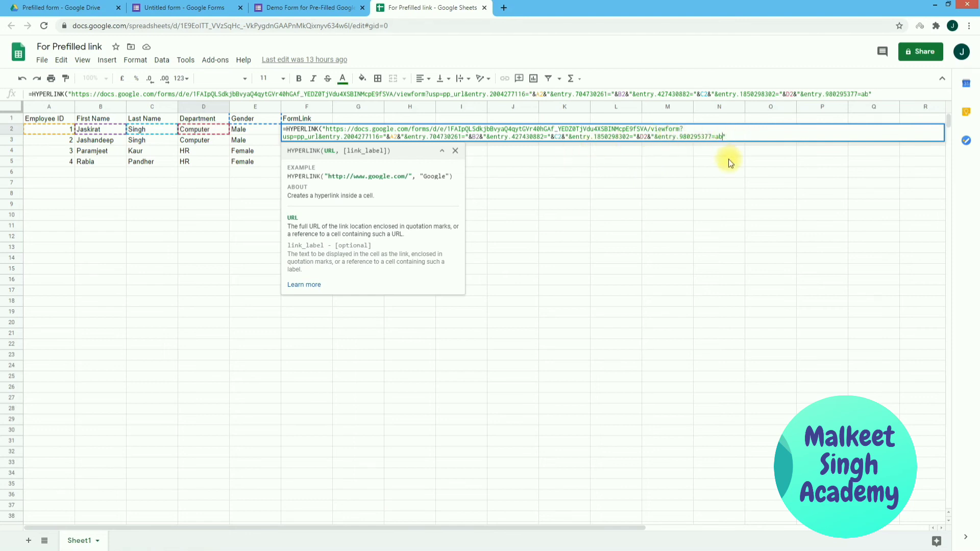
- Replace the Gender placeholder "abc" in the link with "&E2&", close the parenthesis and commit the formula in F2
key(BackSpace)
key(BackSpace)
text(&&)
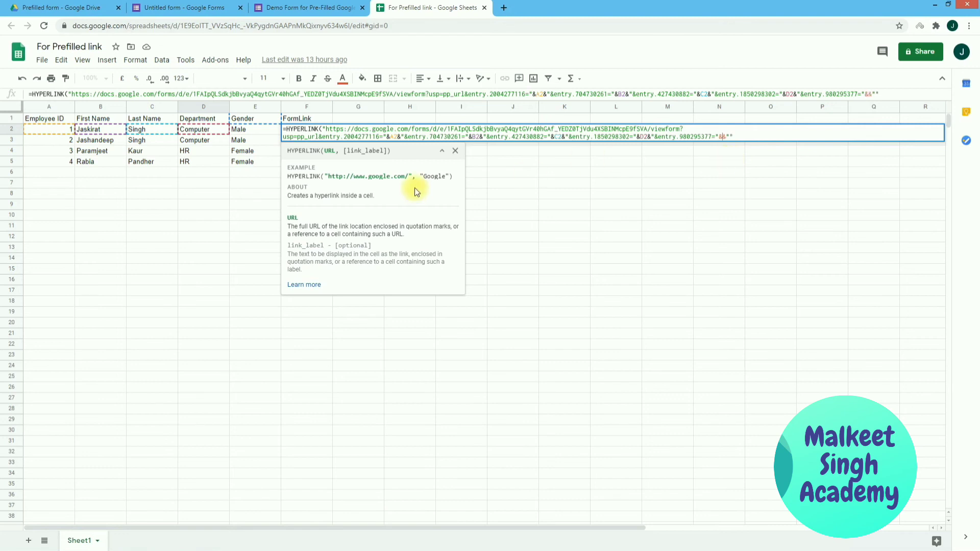
click(246, 131)
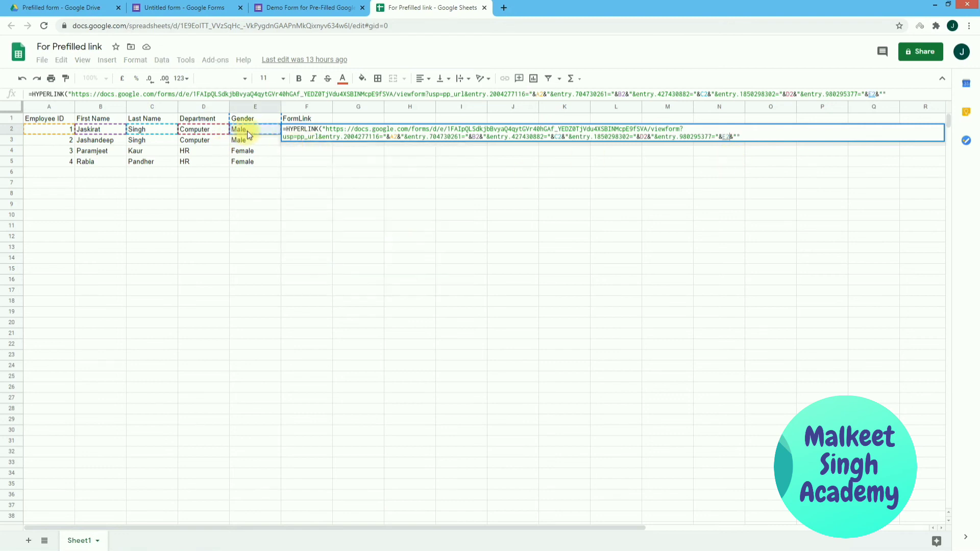
click(751, 137)
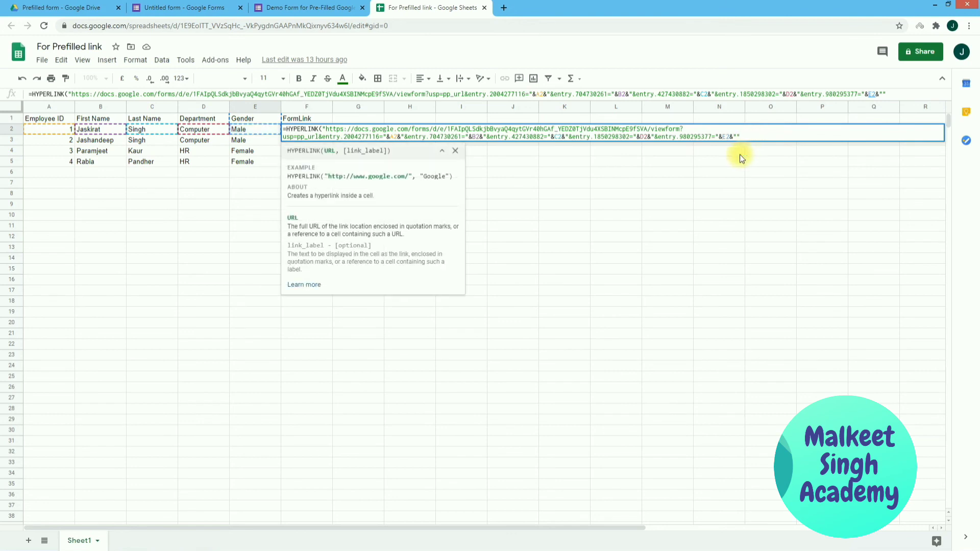
text())
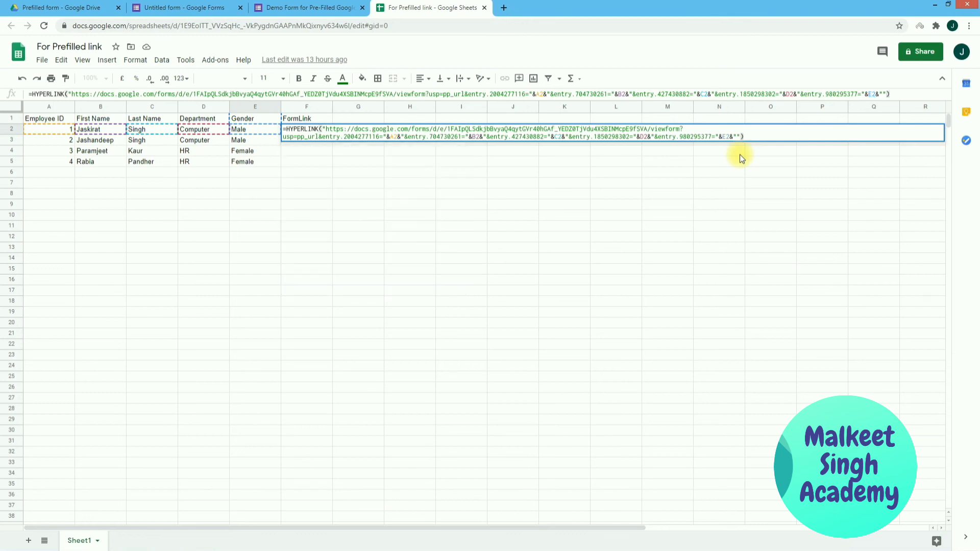
key(Return)
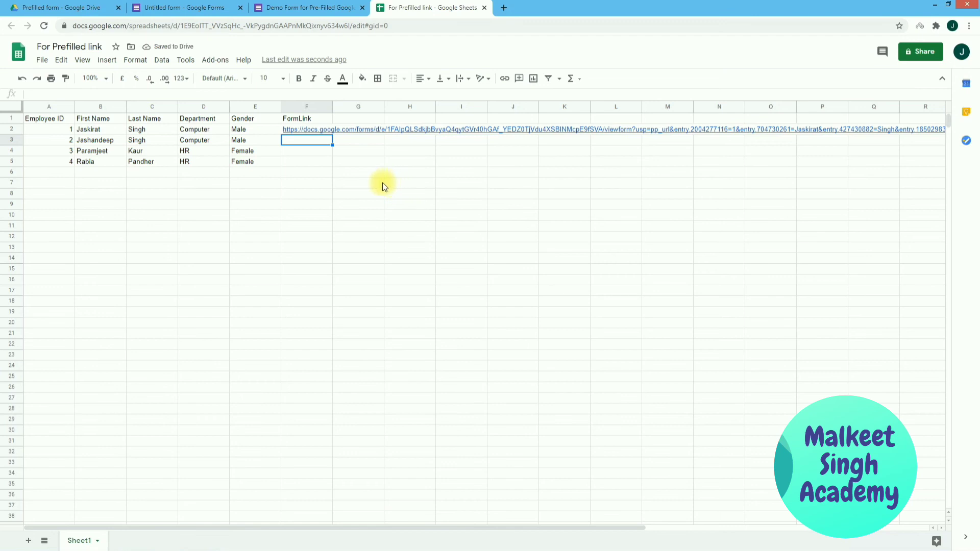
- Open the form link in F2, check the pre-filled answers and the video questions, and close the form
click(365, 130)
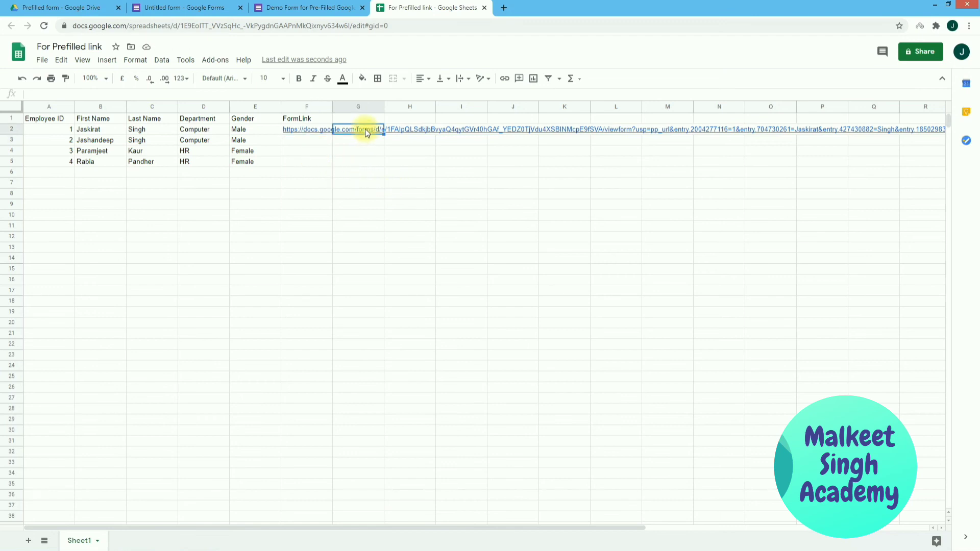
click(305, 129)
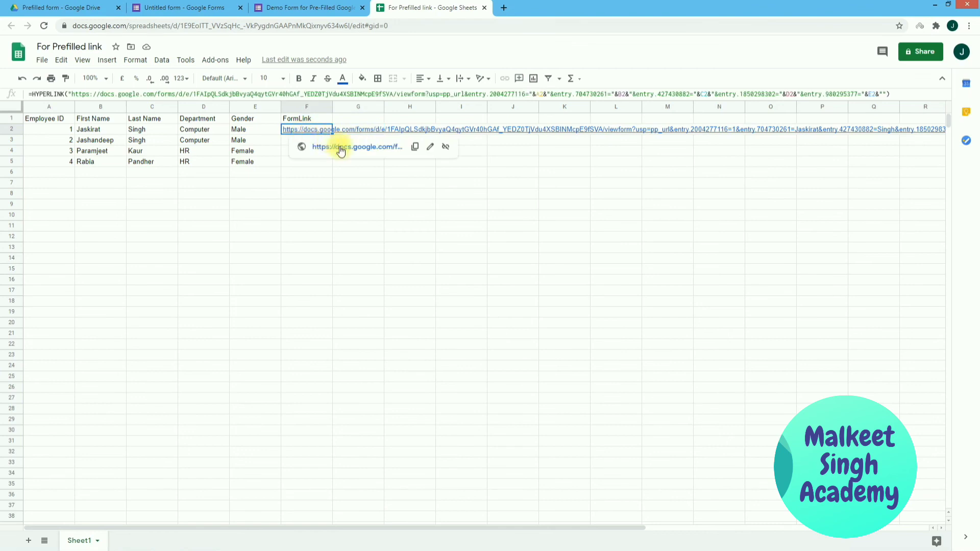
click(341, 149)
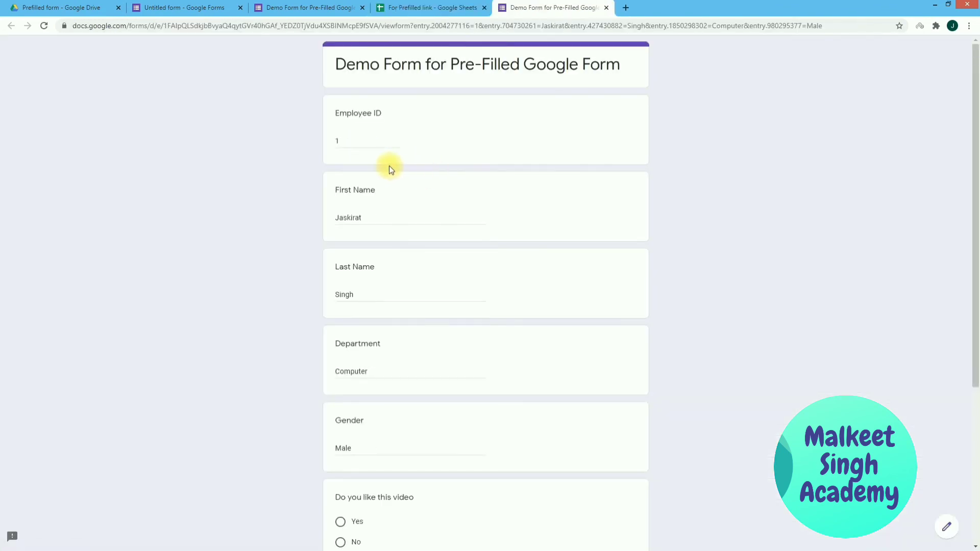
scroll(397, 177, down, 2)
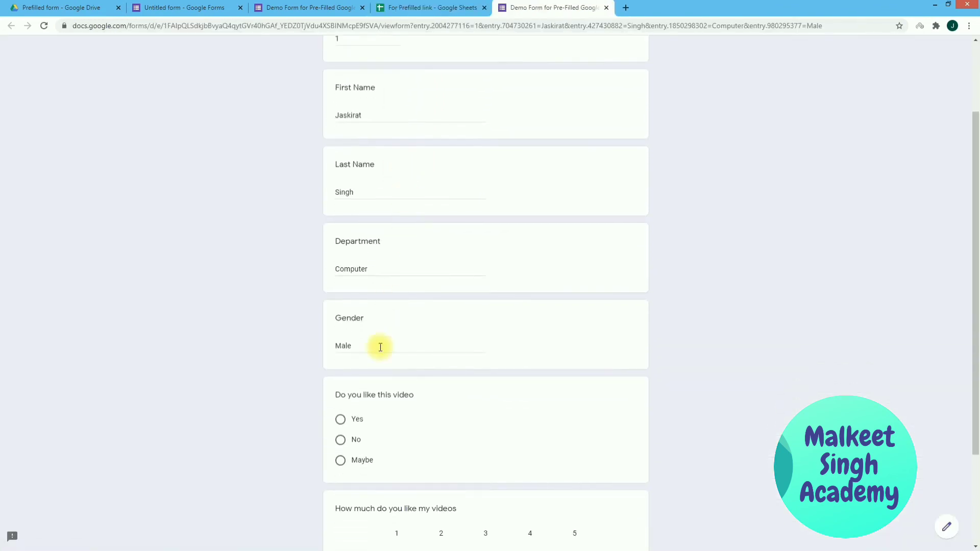
click(380, 347)
click(682, 332)
scroll(699, 316, down, 3)
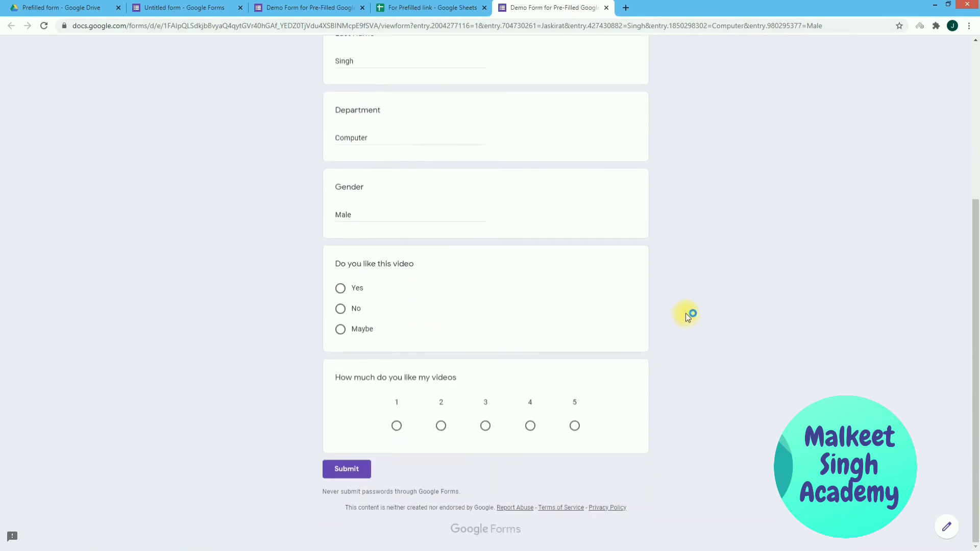
scroll(685, 313, up, 4)
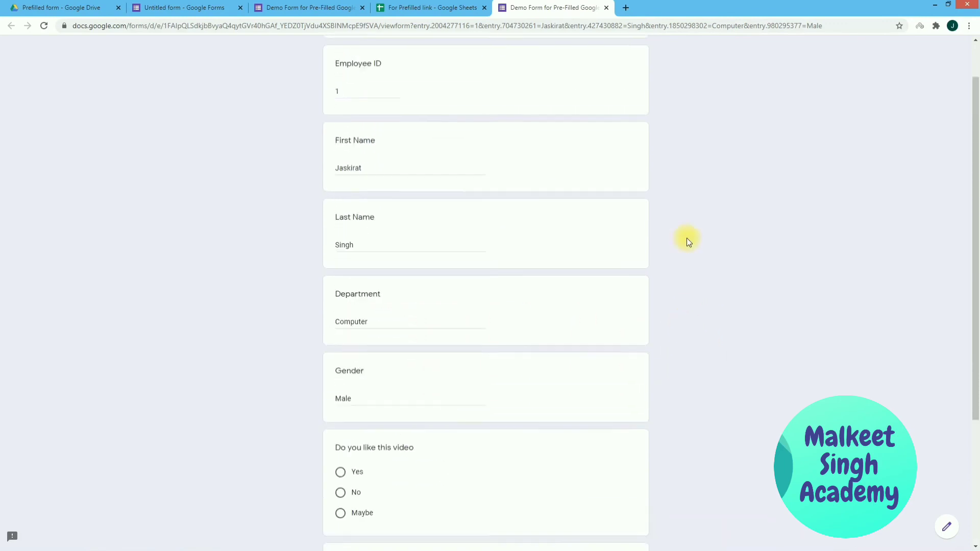
click(606, 8)
click(538, 88)
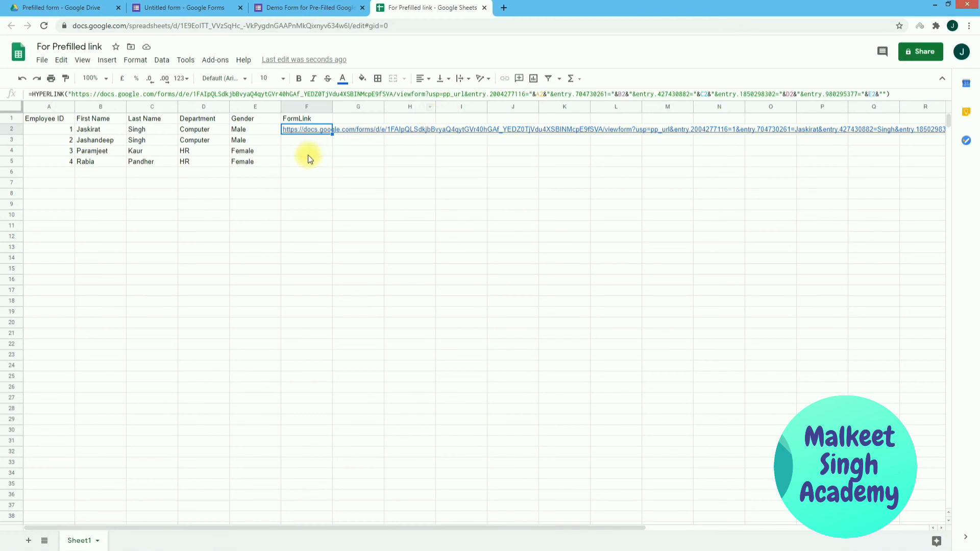
click(337, 155)
click(288, 134)
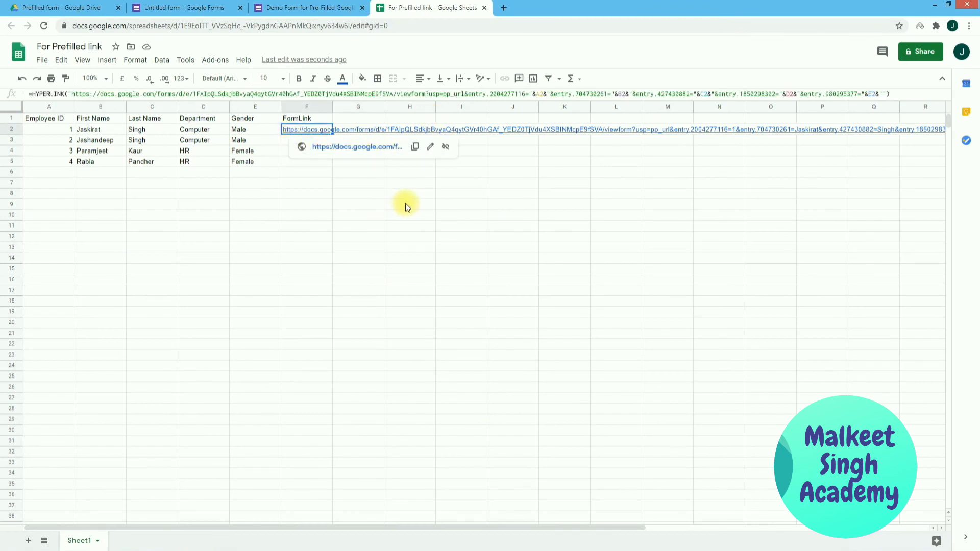
click(396, 174)
click(288, 131)
key(shift+Down)
key(shift+Down)
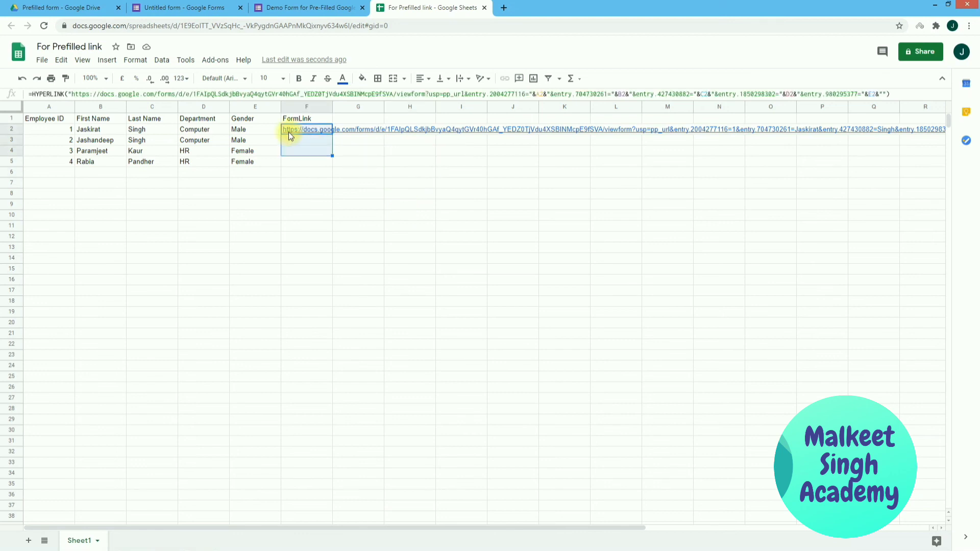
click(426, 150)
- Fill the hyperlink formula from F2 down to F4 and select the second employee's link in F3
click(317, 131)
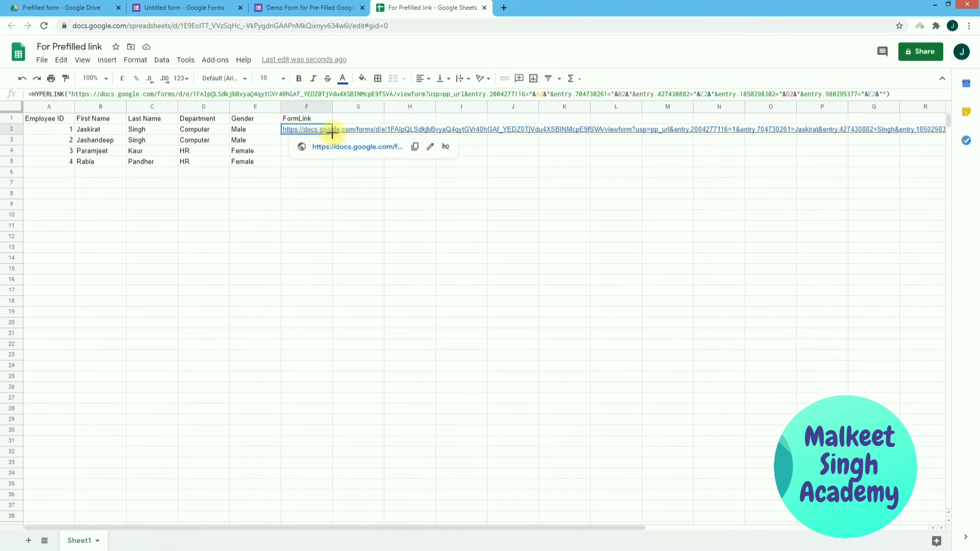
drag(335, 148, 313, 152)
click(291, 116)
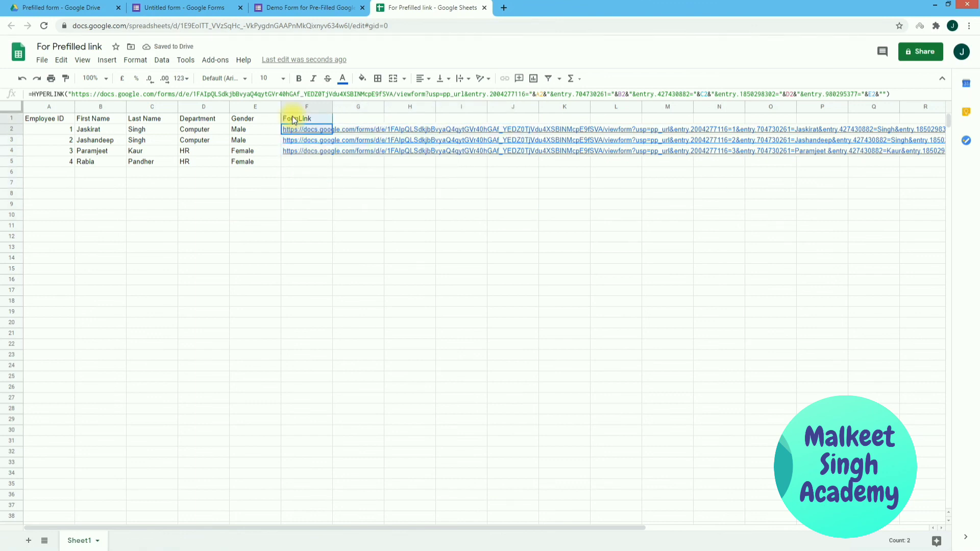
click(301, 143)
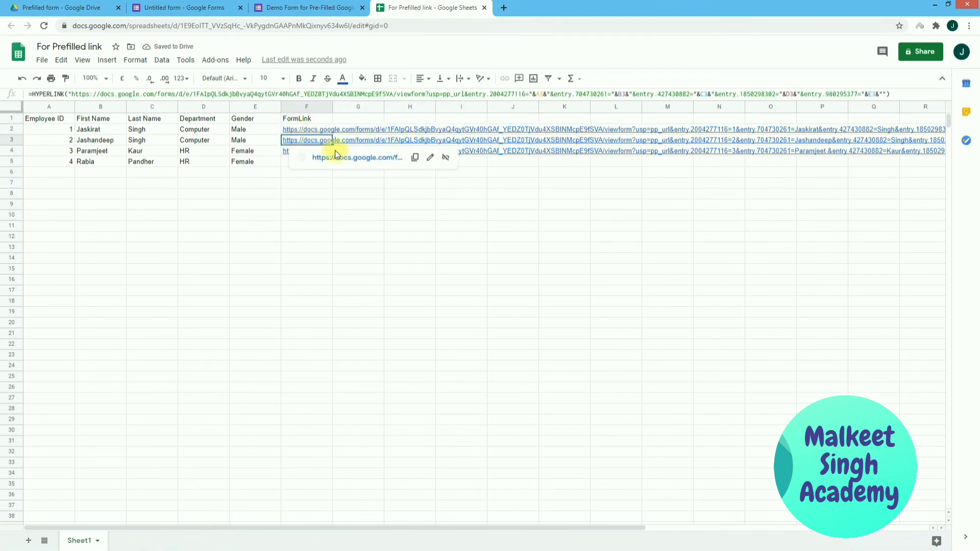
- Open the second employee's form link from F3, check the pre-filled answers and return to the spreadsheet
click(338, 157)
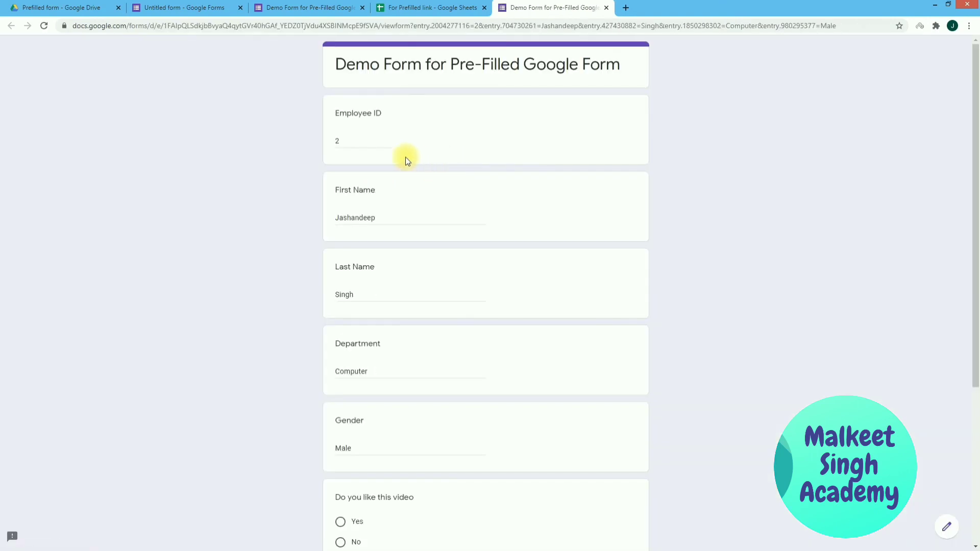
scroll(430, 215, down, 3)
scroll(429, 212, up, 3)
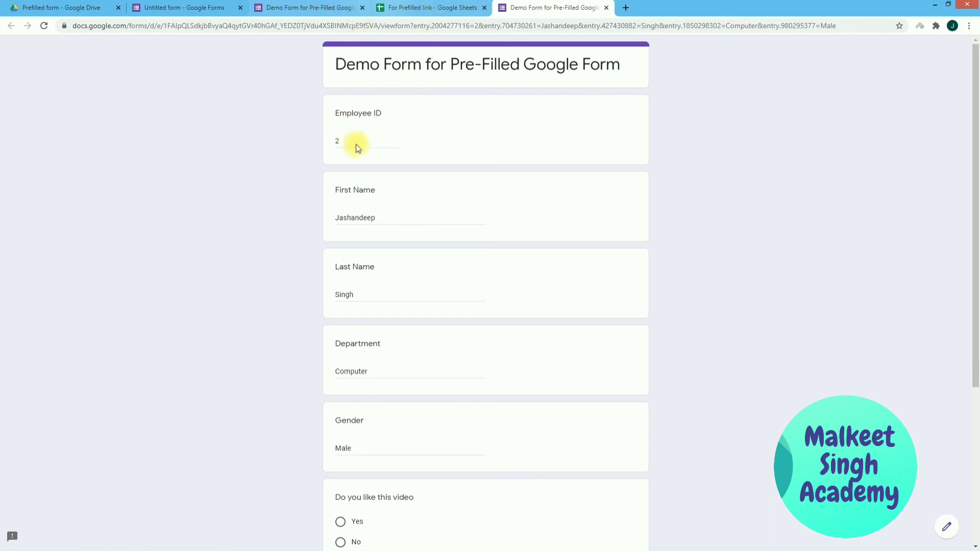
click(296, 10)
click(414, 7)
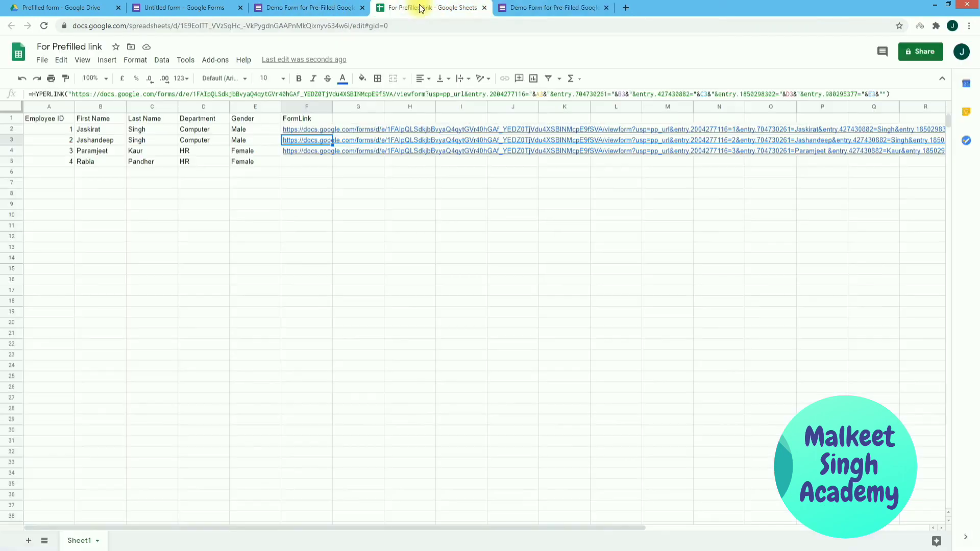
- Fill the hyperlink formula from F4 down to F5 for the fourth employee
click(300, 150)
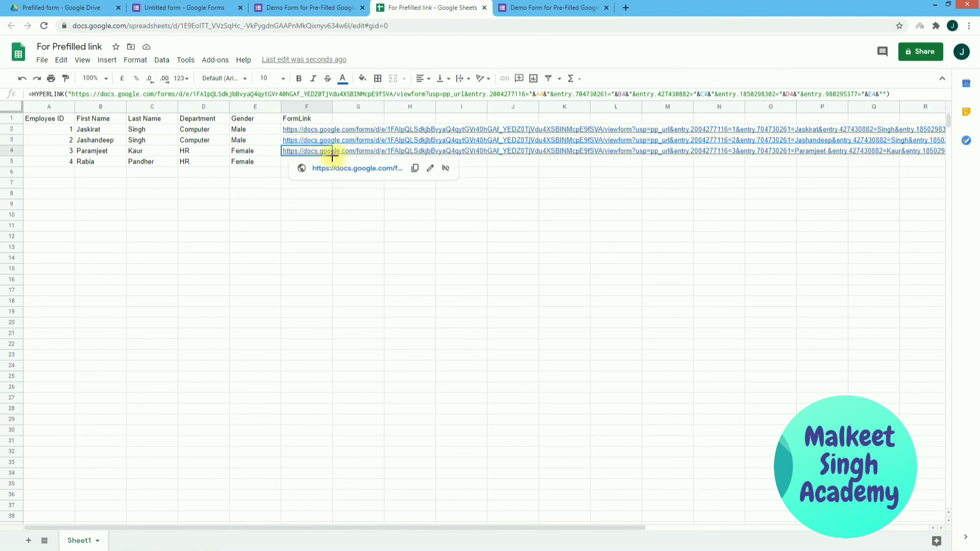
drag(333, 160, 333, 161)
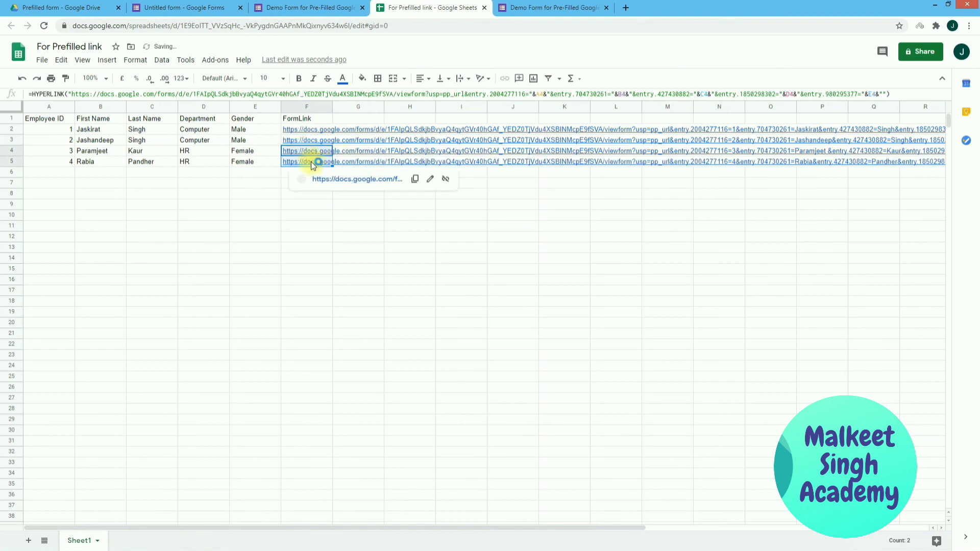
- Open the third employee's form link from F4, check the pre-filled answers and close both opened employee forms
mouse_move(314, 162)
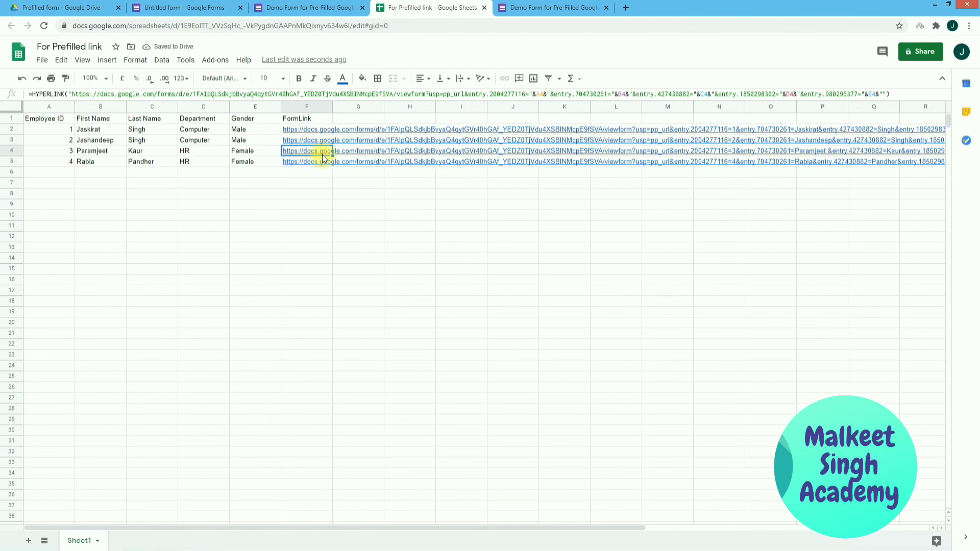
click(335, 168)
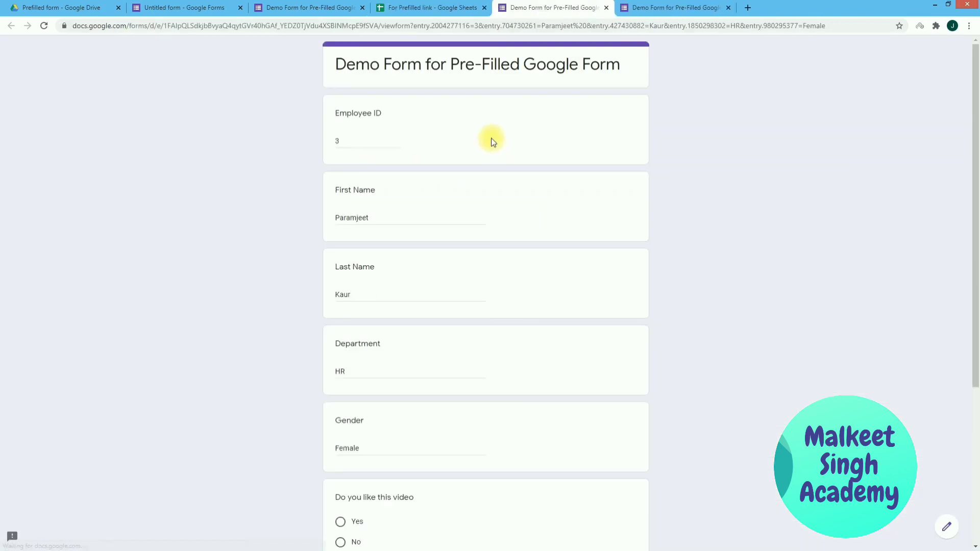
scroll(448, 186, down, 4)
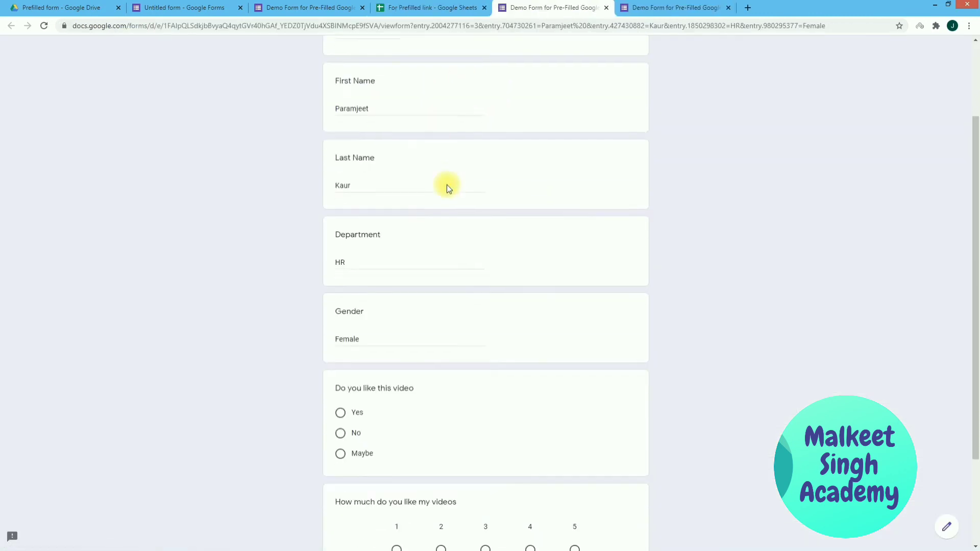
scroll(447, 187, up, 2)
scroll(446, 185, up, 2)
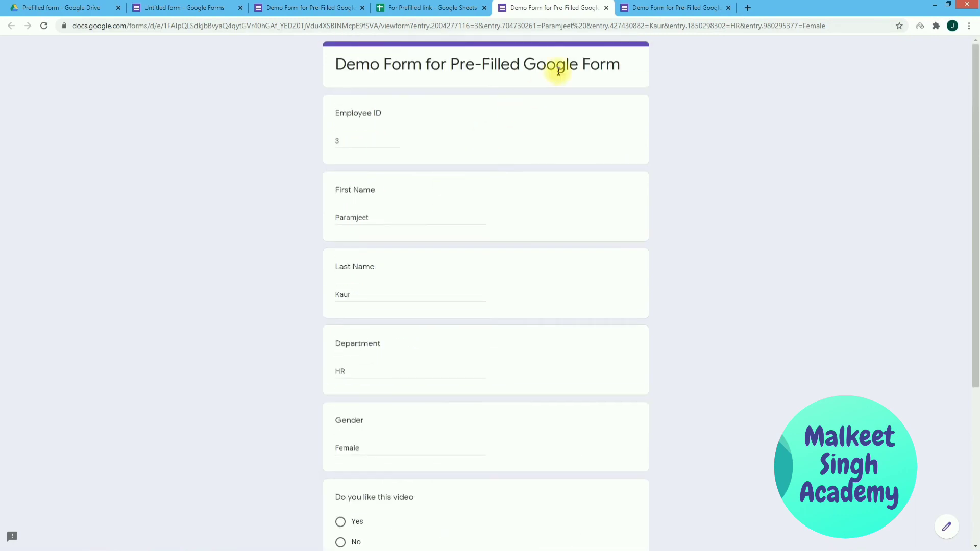
click(607, 8)
click(607, 8)
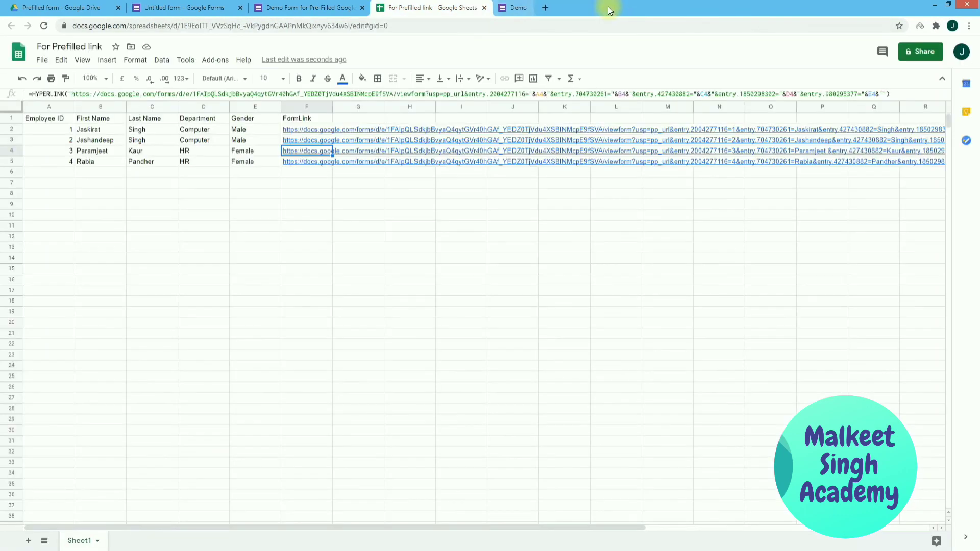
- Open the fourth employee's form link from F5, check the pre-filled answers and video questions, and close the form
click(306, 163)
click(332, 179)
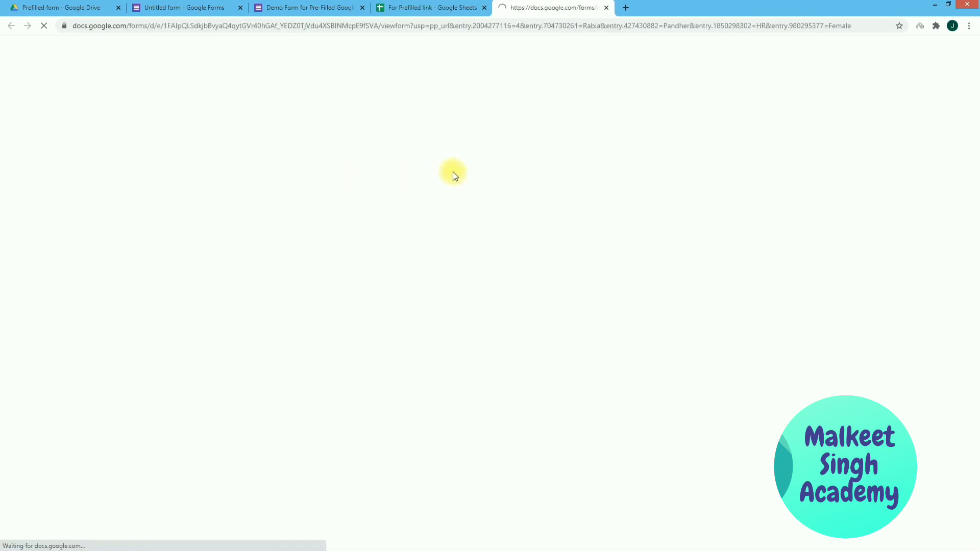
scroll(432, 244, down, 4)
scroll(432, 245, up, 5)
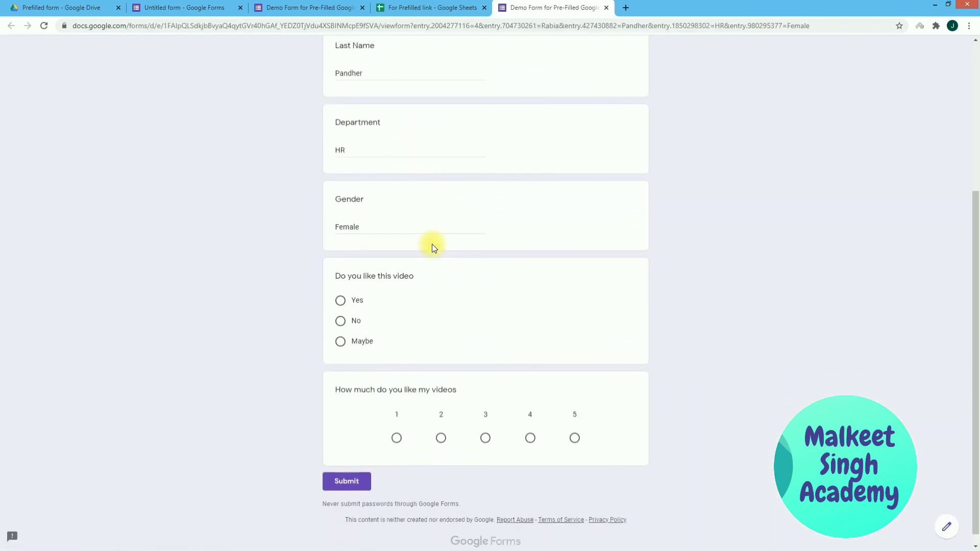
click(607, 9)
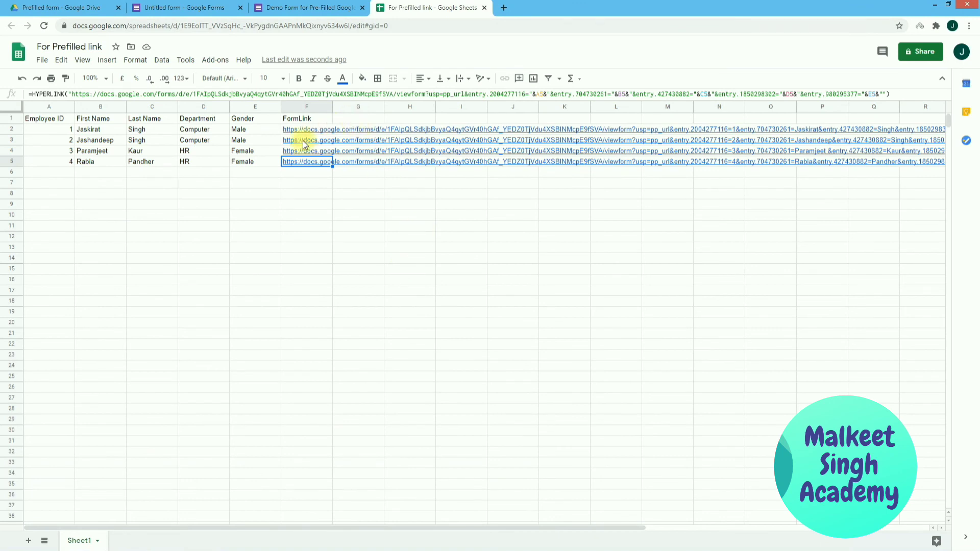
- Open the HYPERLINK formula in F5 to examine its cell references
click(300, 166)
double_click(300, 163)
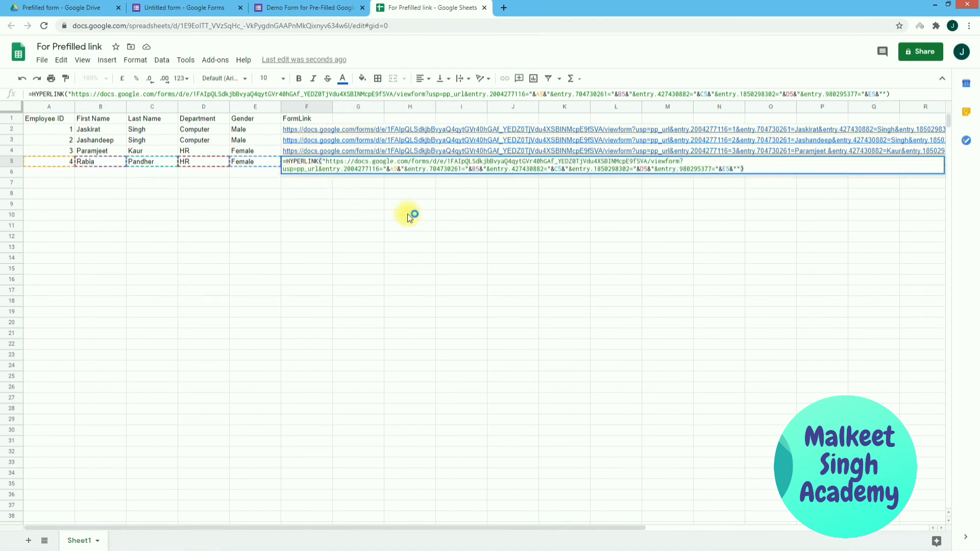